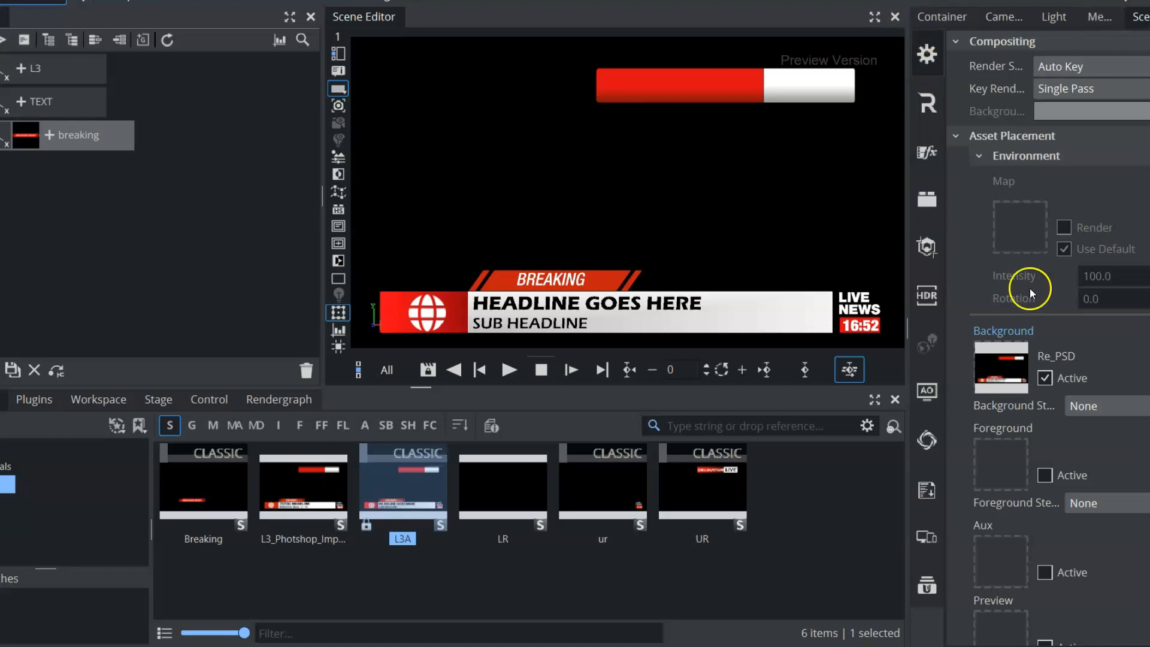
# Deactivate the Re_PSD background image and toggle the visibility of the RED and logo_003 containers to identify them.
pyautogui.click(1044, 378)
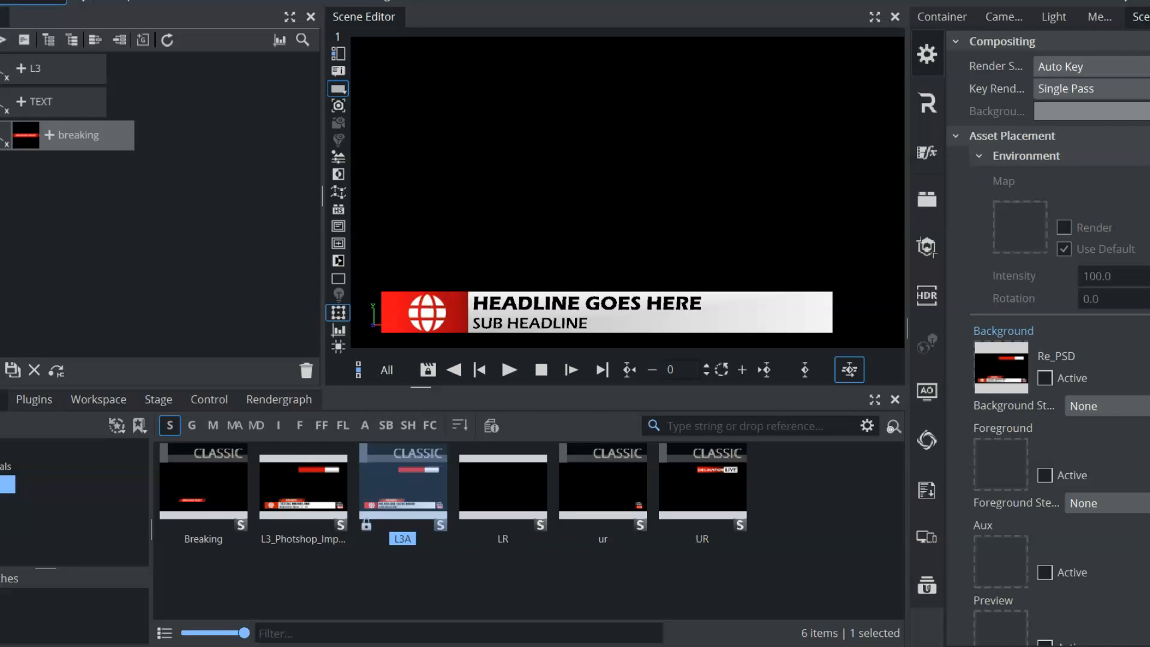
pyautogui.click(395, 302)
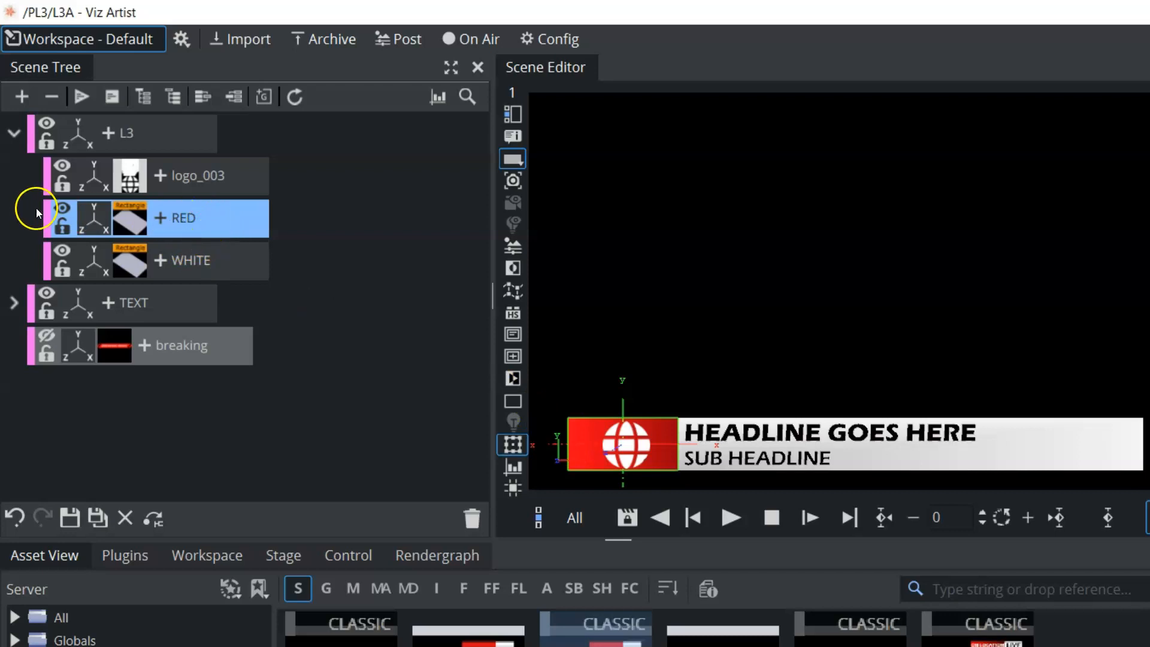
pyautogui.click(61, 210)
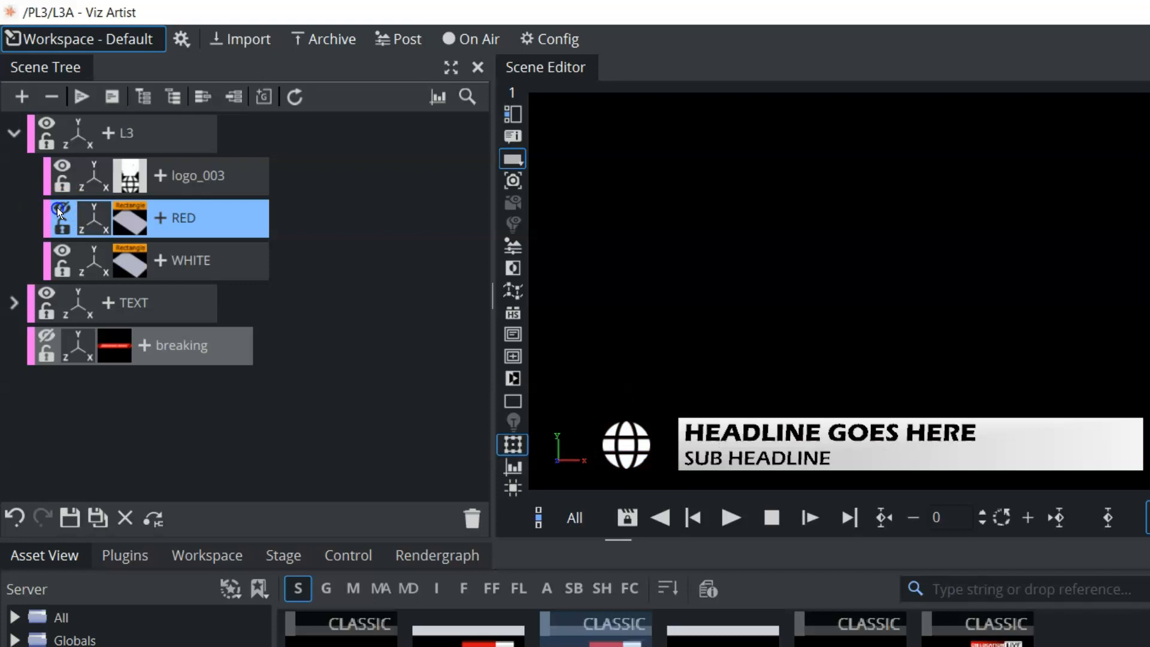
pyautogui.click(57, 211)
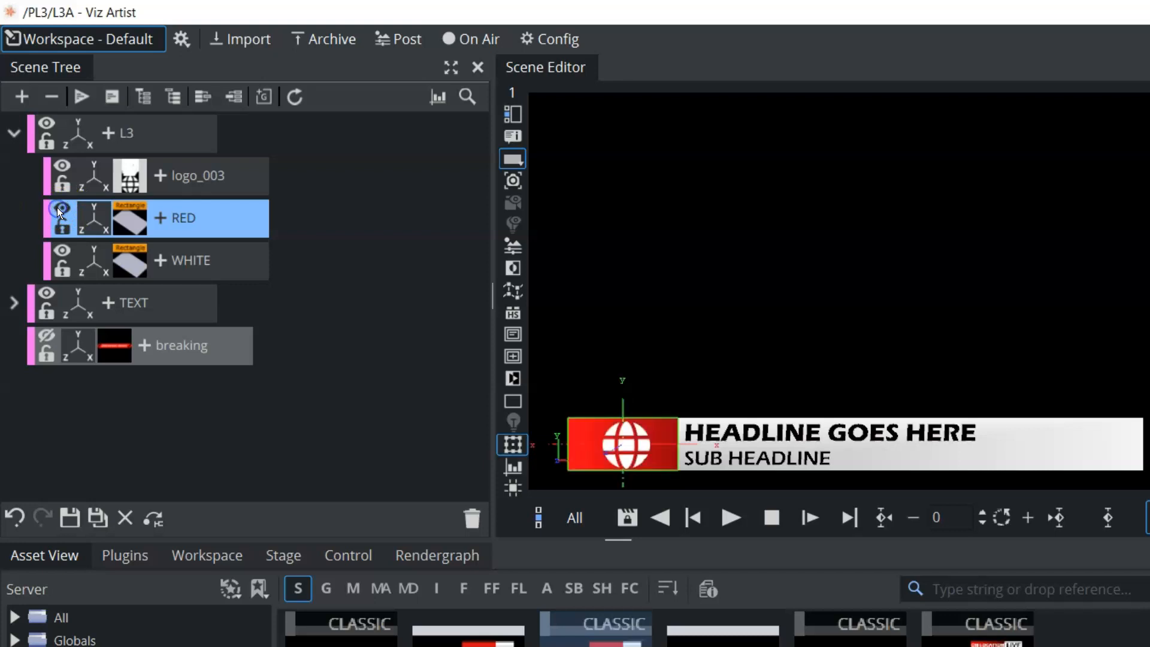
pyautogui.click(59, 162)
pyautogui.click(57, 162)
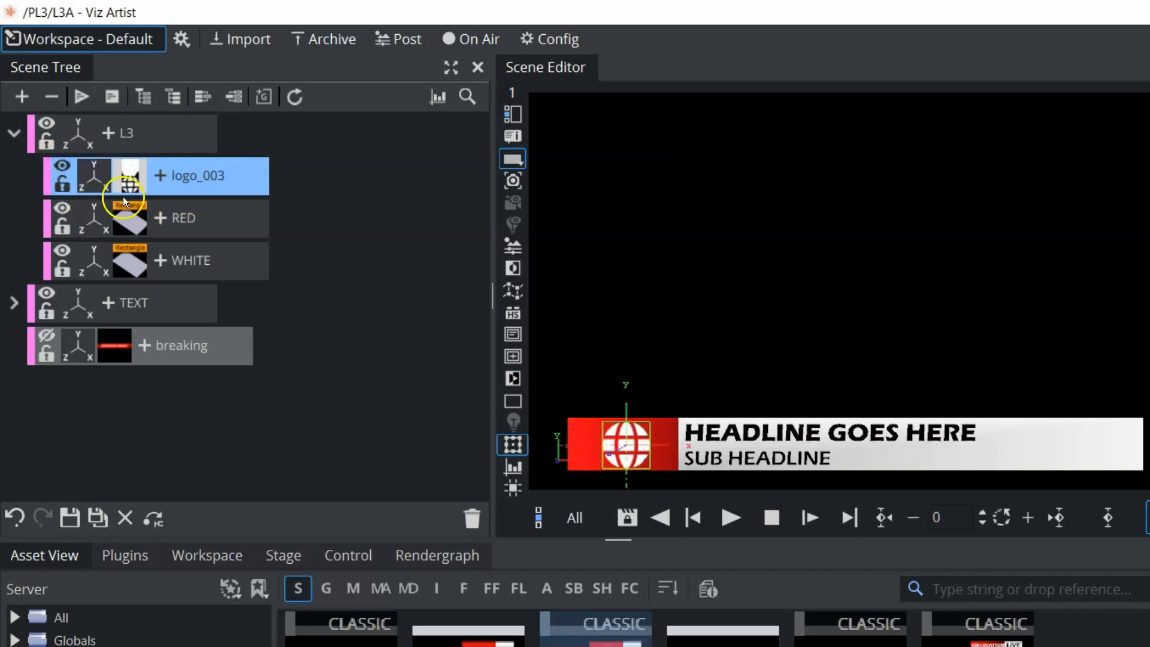
# Group the RED and logo_003 containers and rename the new group to red.
pyautogui.click(225, 220)
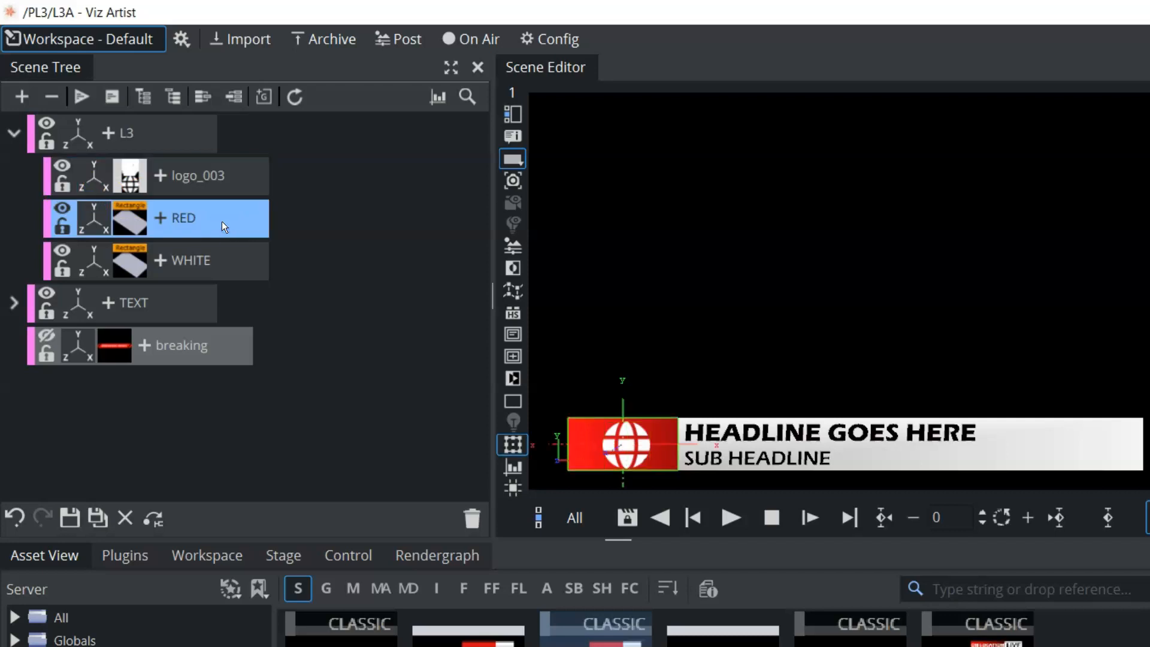
pyautogui.keyDown('ctrl'); pyautogui.click(219, 177); pyautogui.keyUp('ctrl')
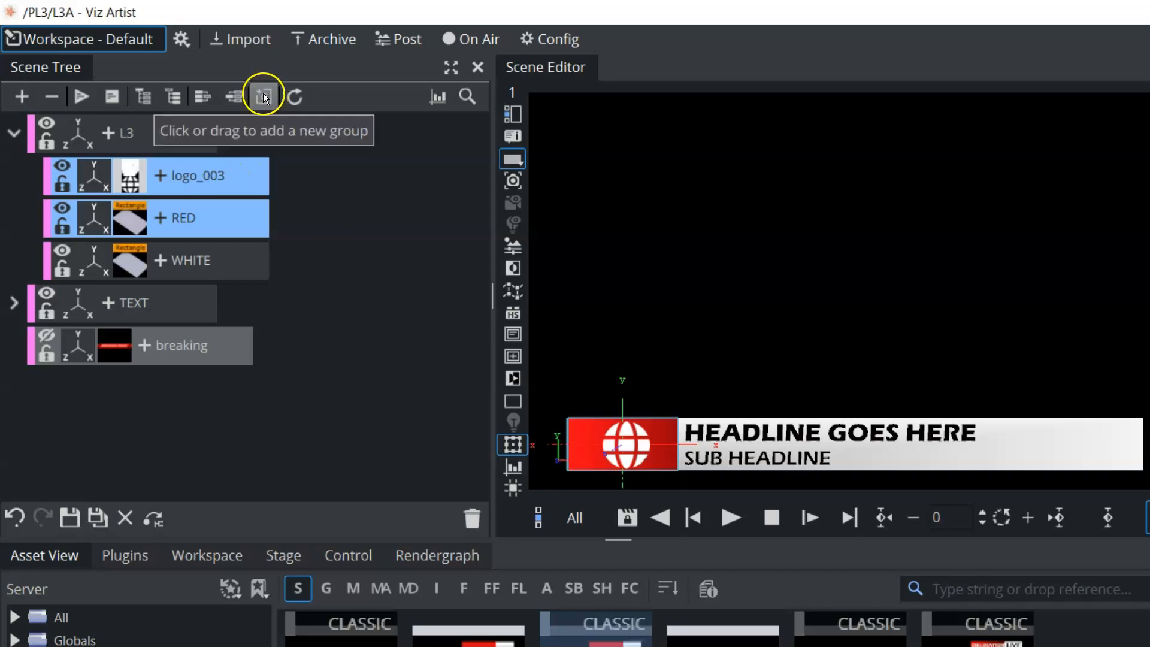
pyautogui.click(141, 94)
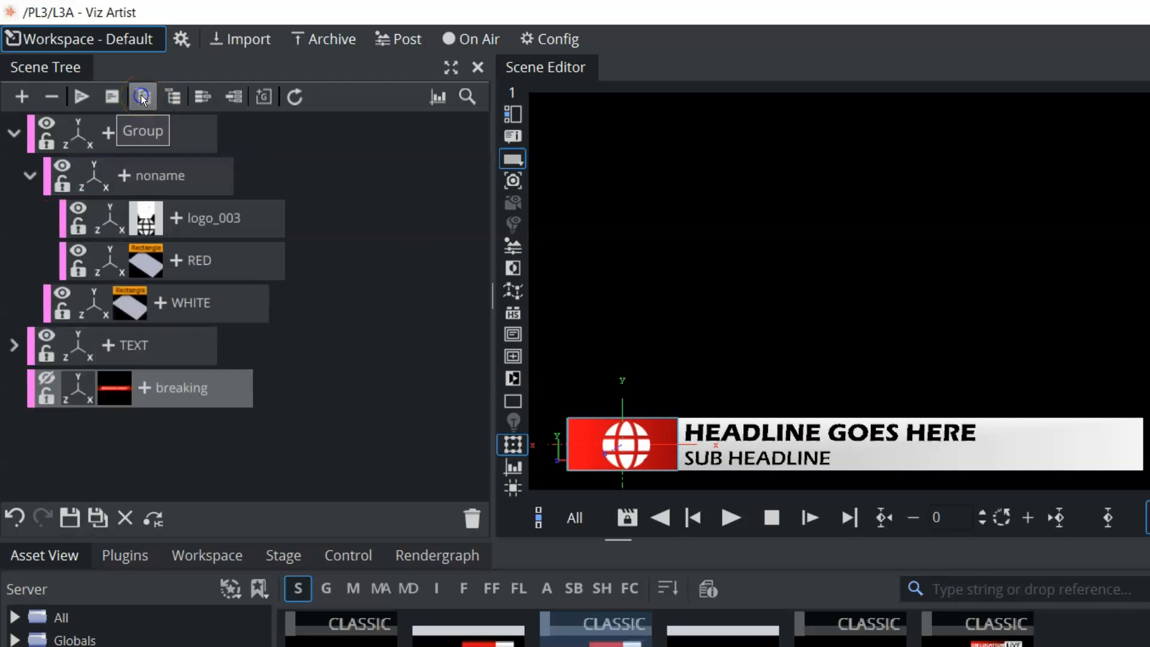
pyautogui.doubleClick(168, 175)
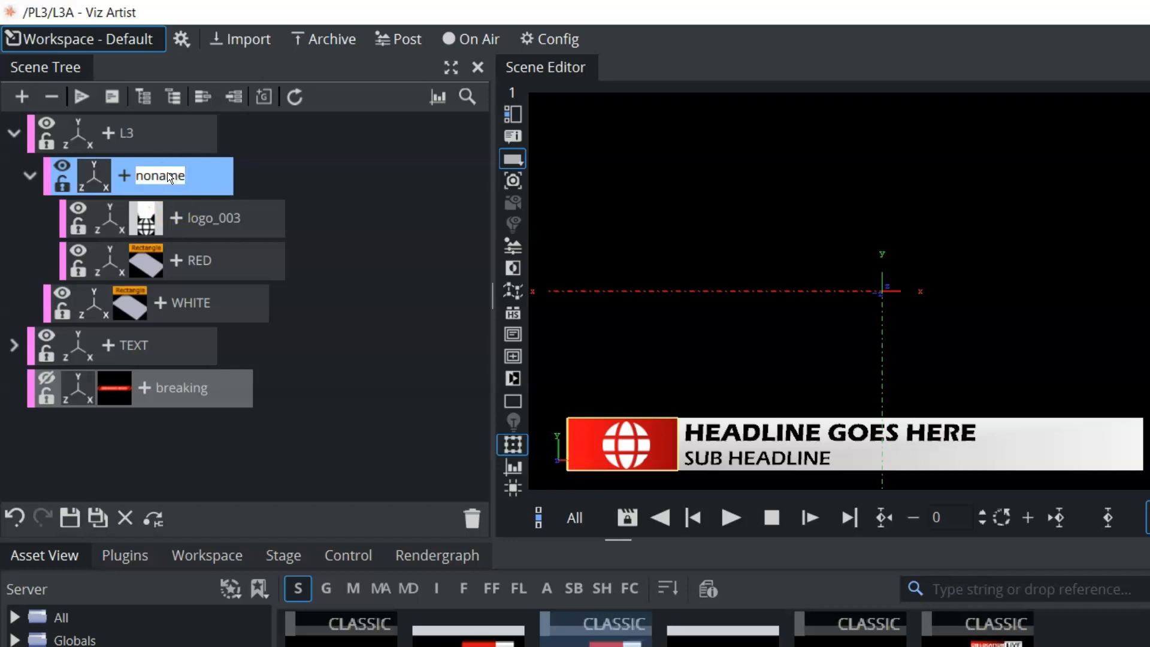
pyautogui.write('red\\')
pyautogui.press('Return')
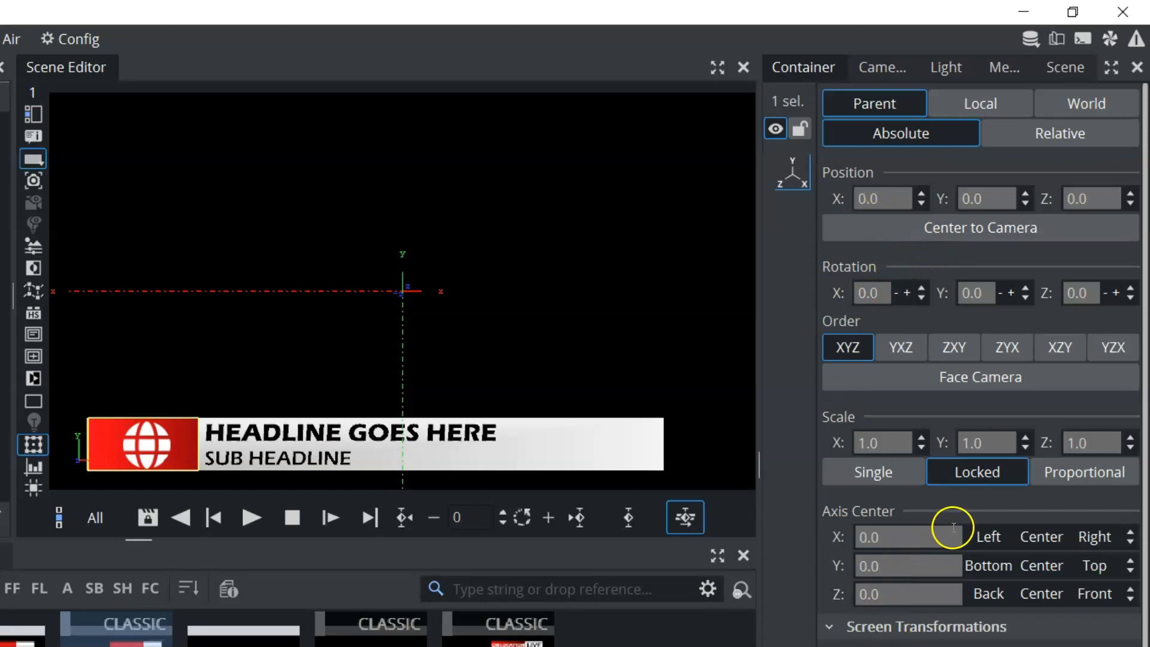
# Set the red group's axis center to X -329 and Y -187, its lower-left corner.
pyautogui.moveTo(923, 545); pyautogui.dragTo(760, 543)
pyautogui.moveTo(890, 538); pyautogui.dragTo(763, 537)
pyautogui.moveTo(886, 537); pyautogui.dragTo(821, 566)
pyautogui.moveTo(940, 562); pyautogui.dragTo(865, 557)
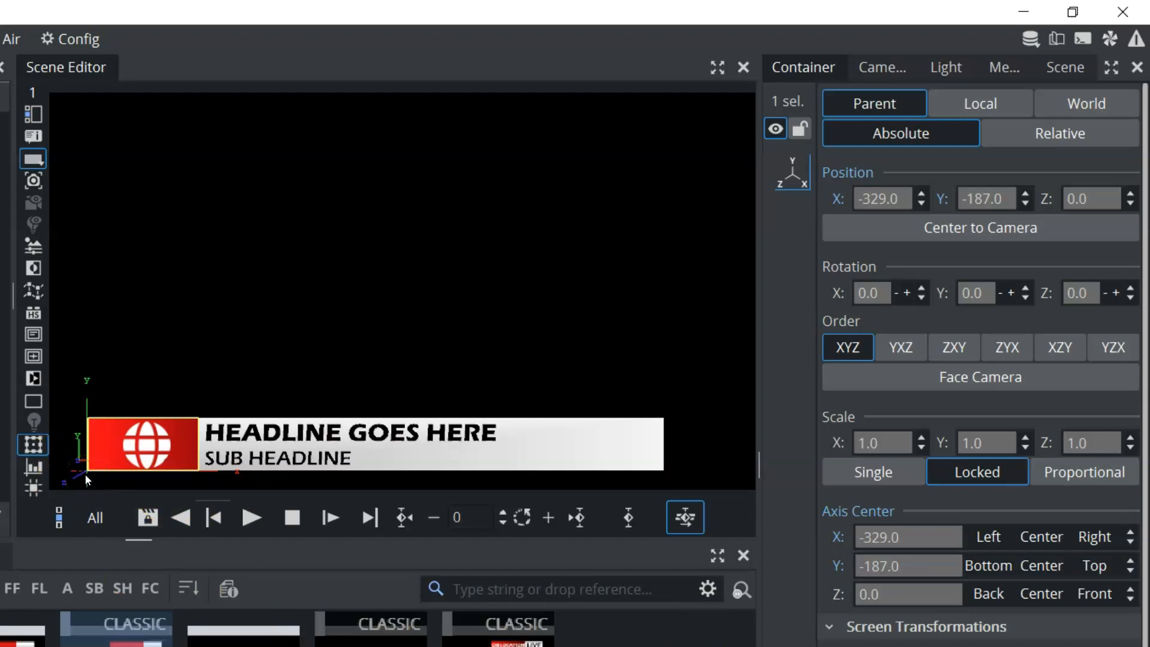
# Move the timeline to frame 30 and add a keyframe for the red group at its full scale.
pyautogui.click(471, 517)
pyautogui.write('62')
pyautogui.click(370, 517)
pyautogui.click(227, 522)
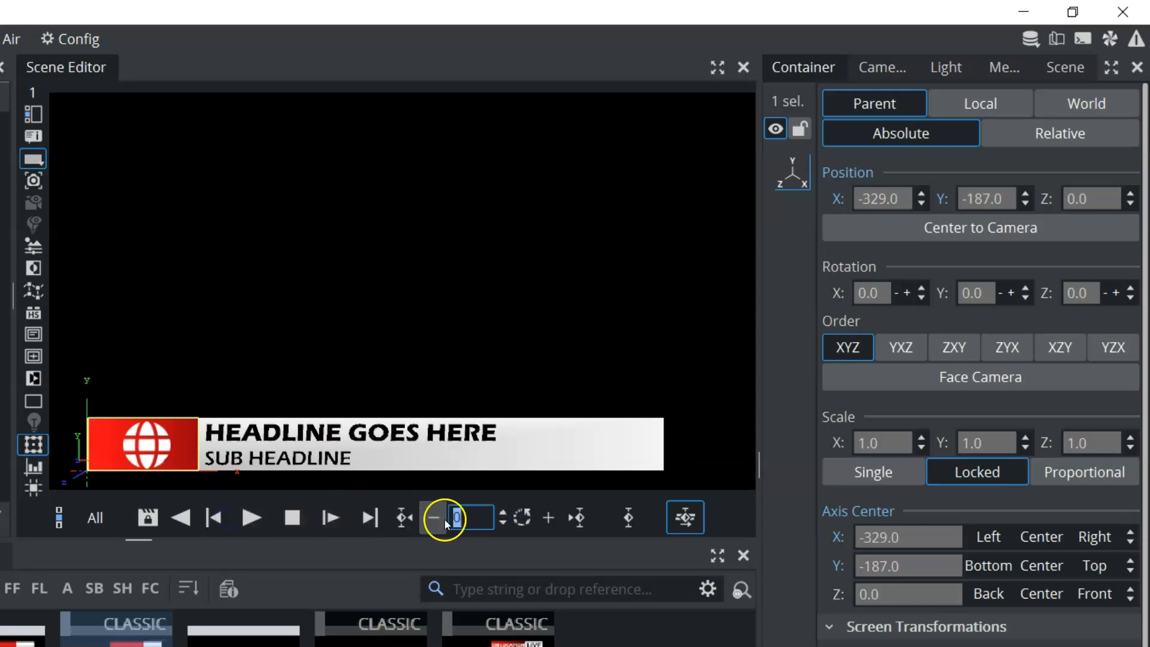
pyautogui.click(462, 518)
pyautogui.moveTo(463, 519); pyautogui.dragTo(492, 519)
pyautogui.click(503, 512)
pyautogui.click(503, 513)
pyautogui.click(504, 513)
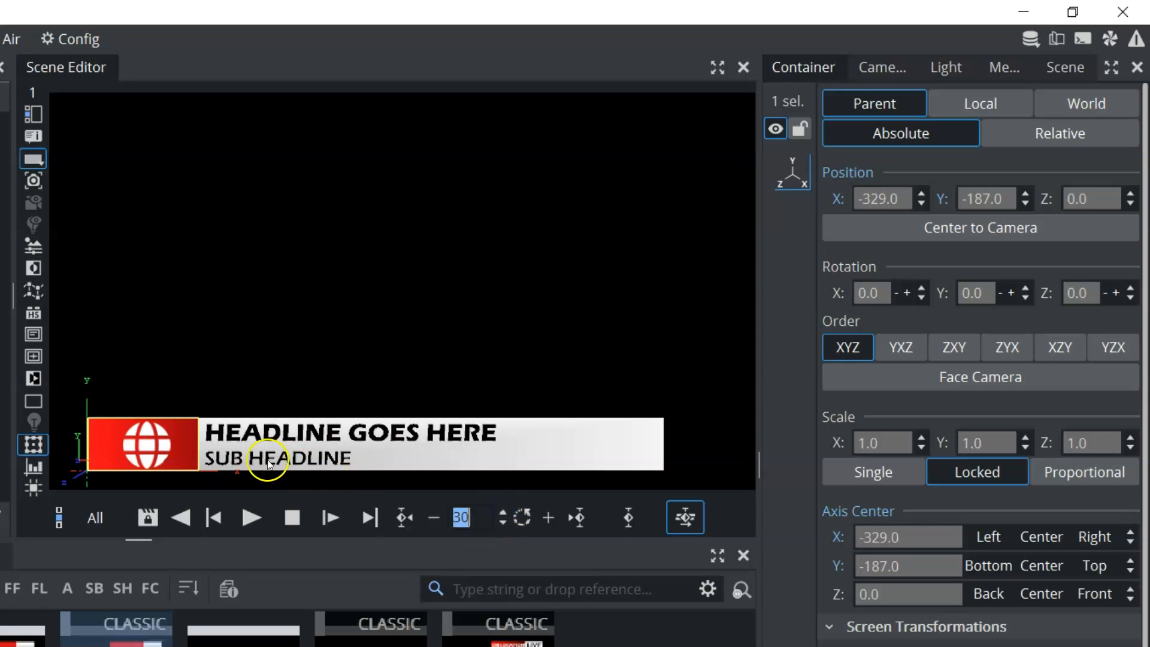
pyautogui.click(149, 444)
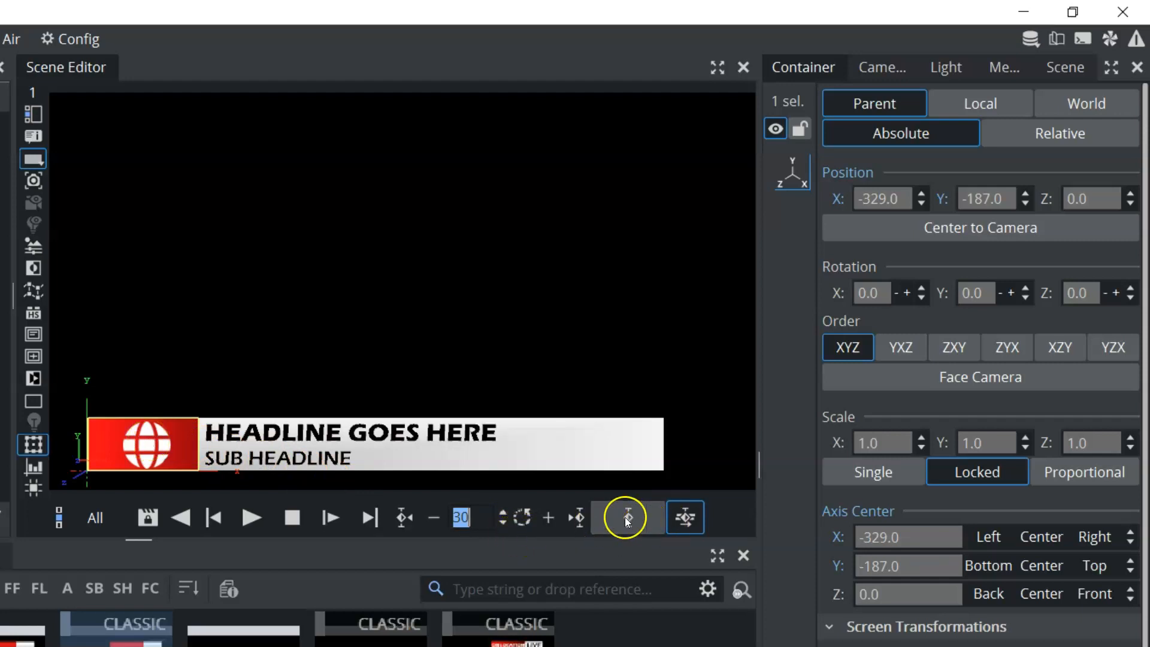
pyautogui.click(474, 517)
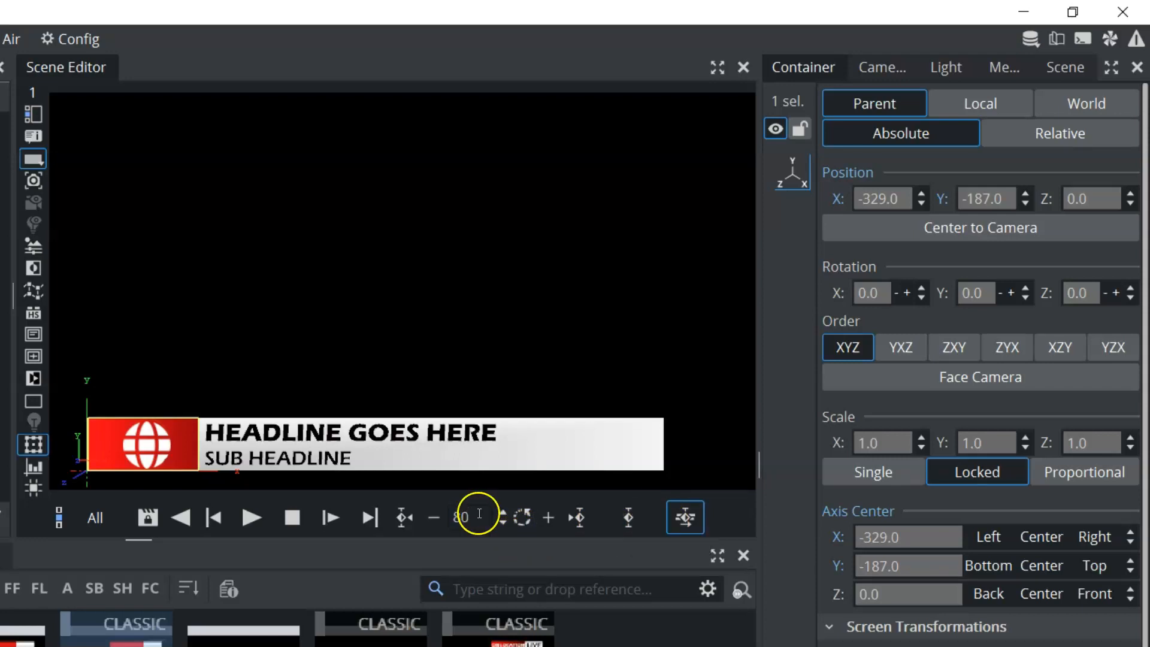
# Keyframe the red group at locked scale 0 on frame 0 and play the animation.
pyautogui.moveTo(475, 518); pyautogui.dragTo(187, 519)
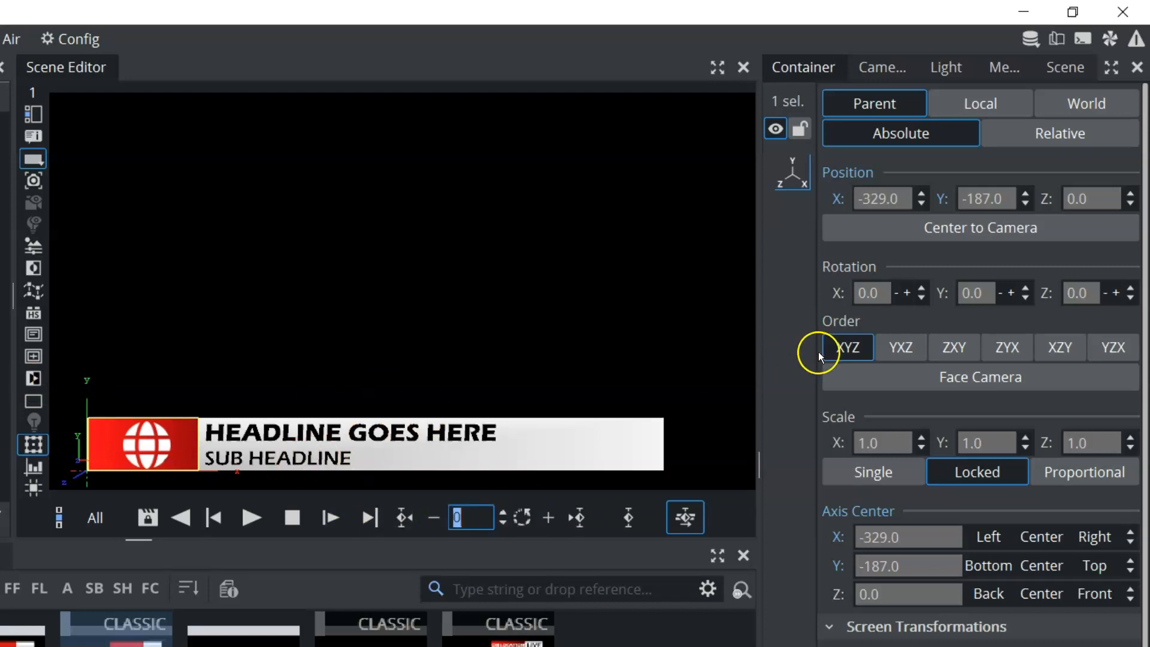
pyautogui.moveTo(876, 443); pyautogui.dragTo(801, 444)
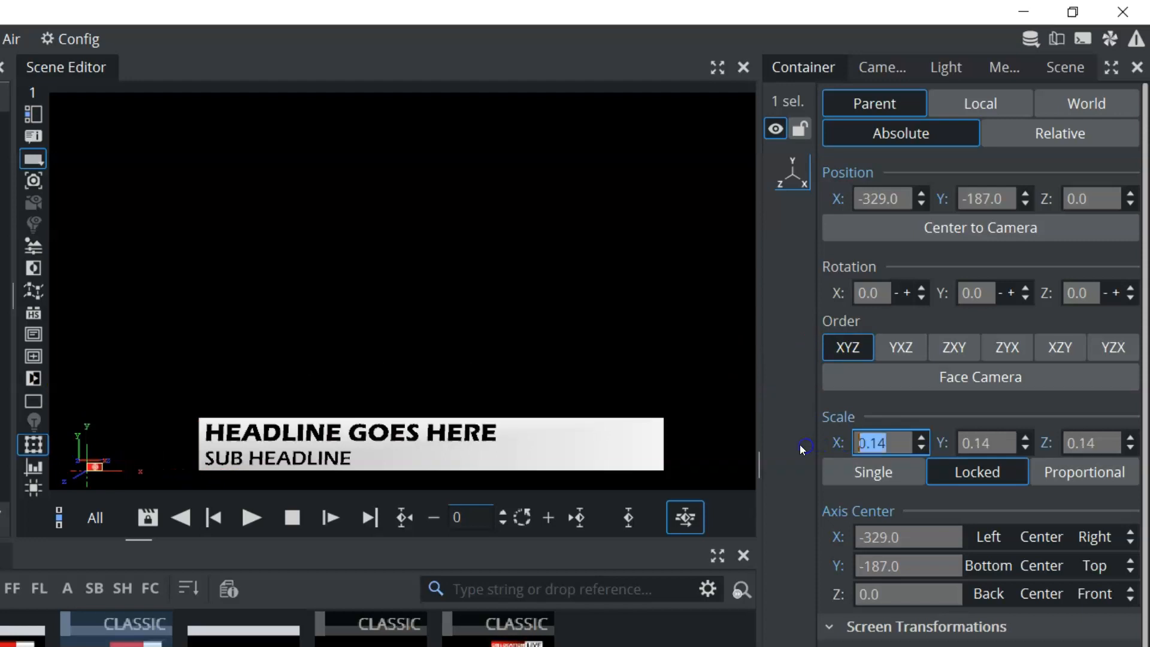
pyautogui.write('0')
pyautogui.press('Return')
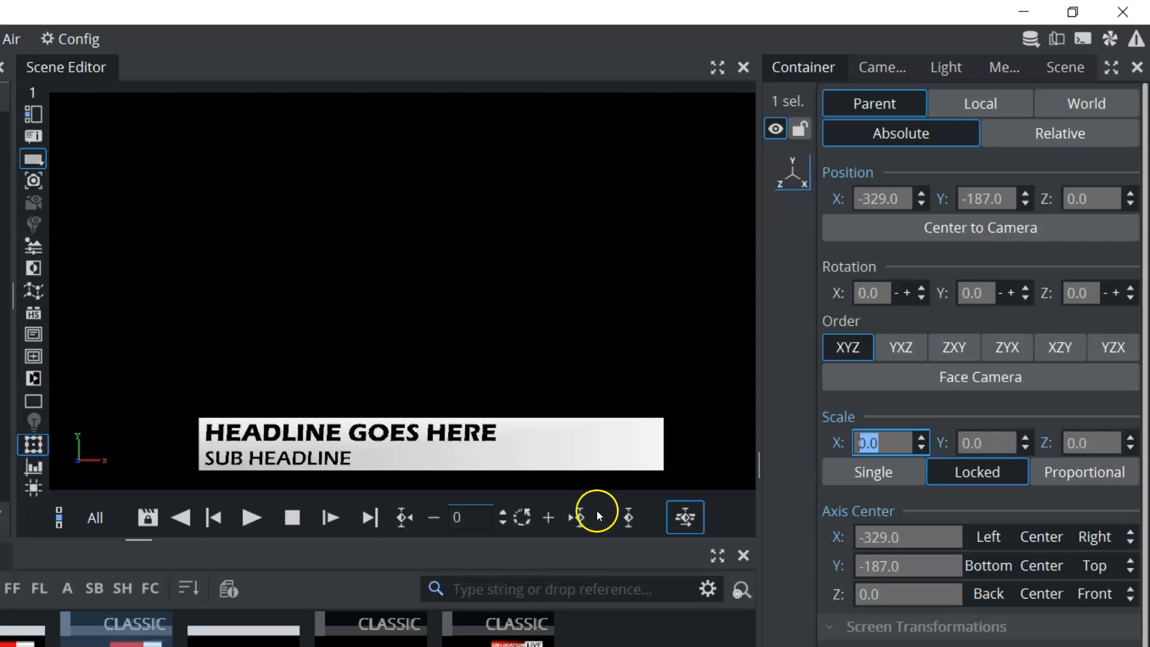
pyautogui.click(639, 527)
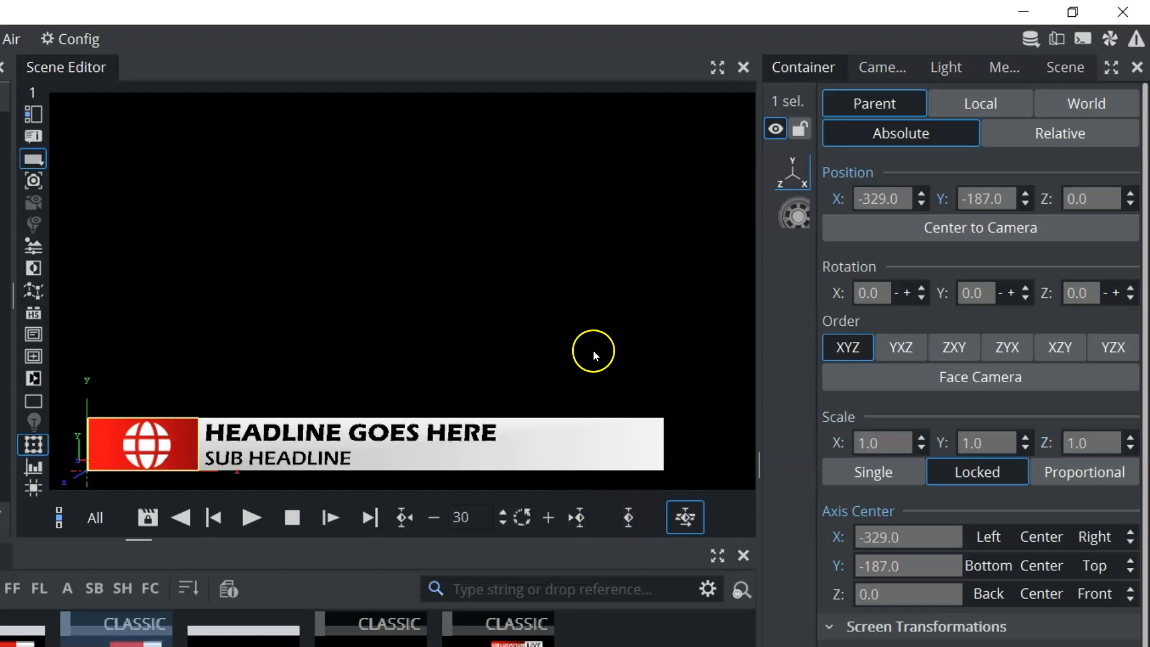
pyautogui.click(245, 516)
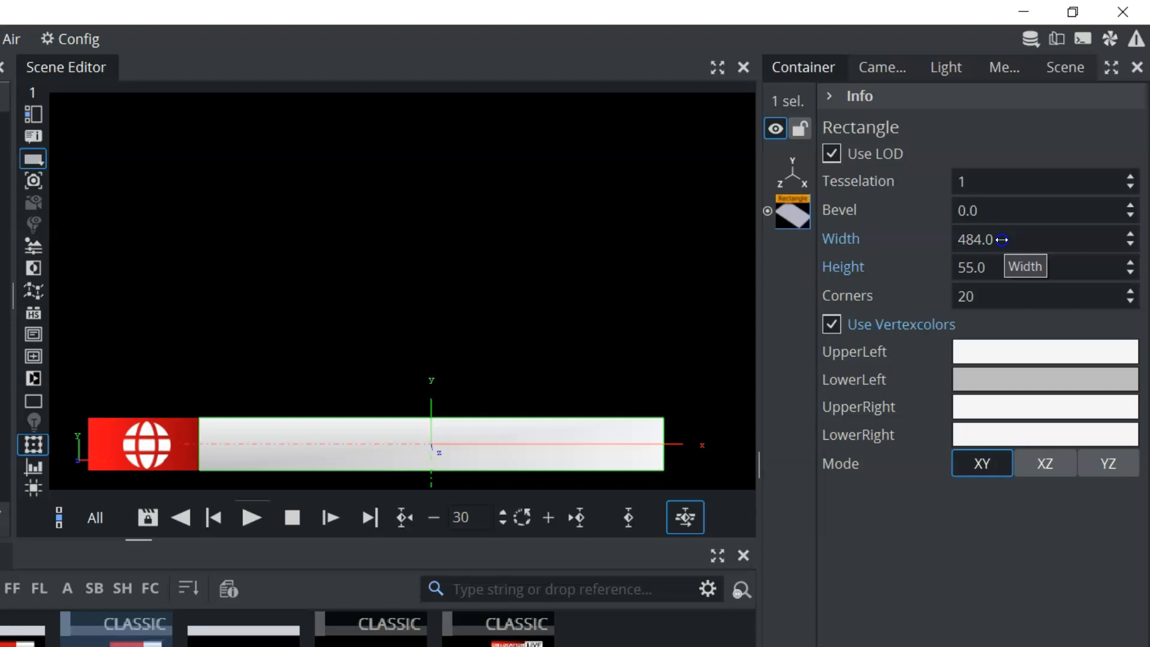
# Check the WHITE rectangle's width and set its axis center X to -243 so it pivots on its left edge.
pyautogui.moveTo(1002, 239); pyautogui.dragTo(933, 241)
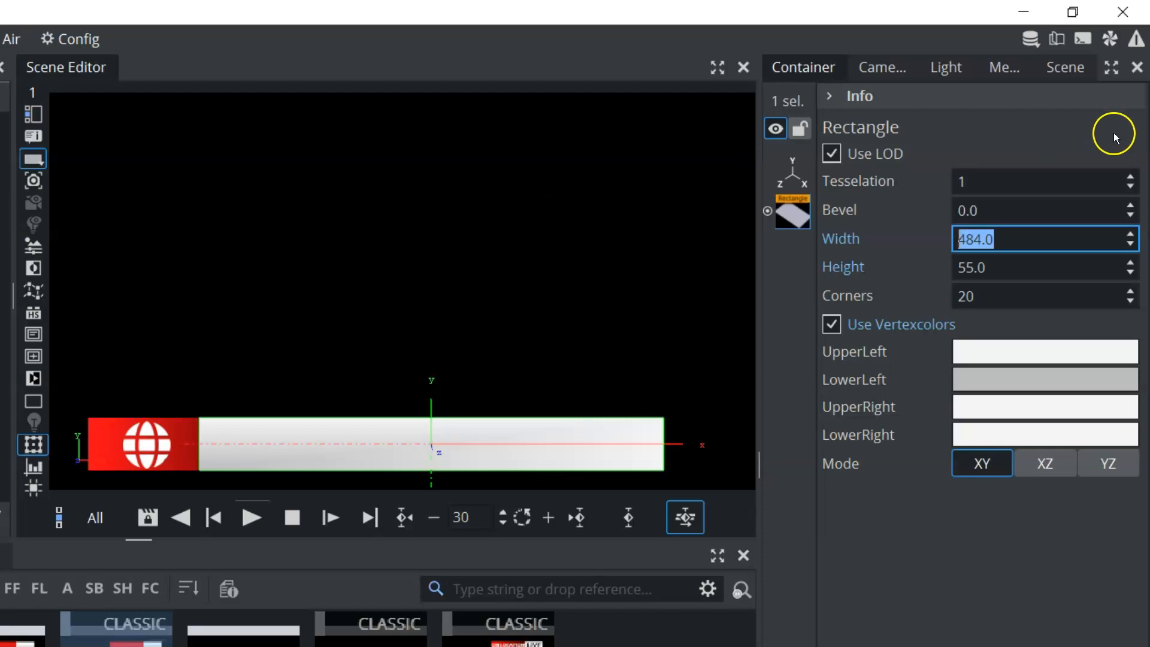
pyautogui.click(790, 190)
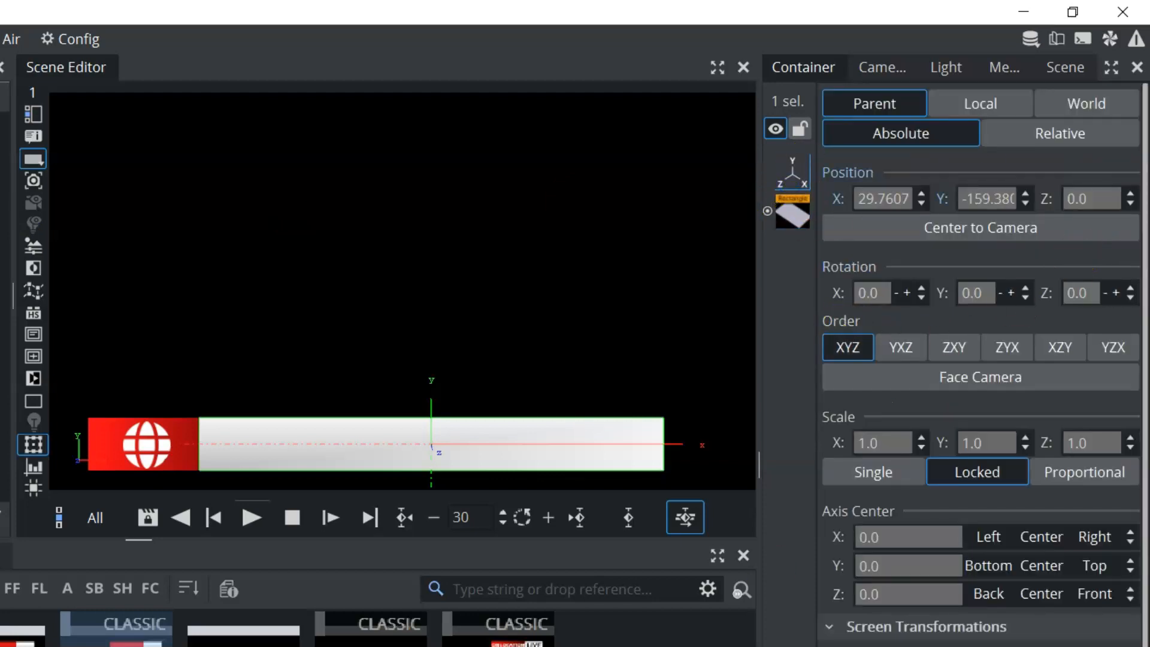
pyautogui.moveTo(937, 544); pyautogui.dragTo(720, 541)
pyautogui.write('-243')
pyautogui.press('Return')
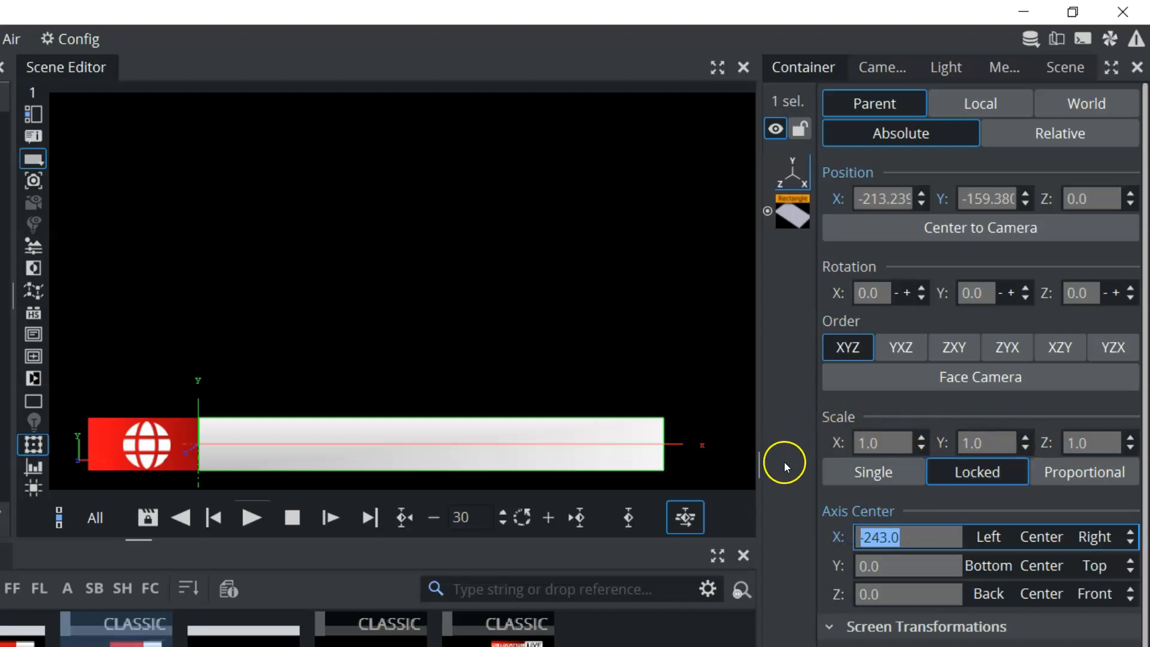
# Switch the WHITE rectangle's scaling to Single and keyframe its X scale at 0 on frame 30.
pyautogui.click(875, 473)
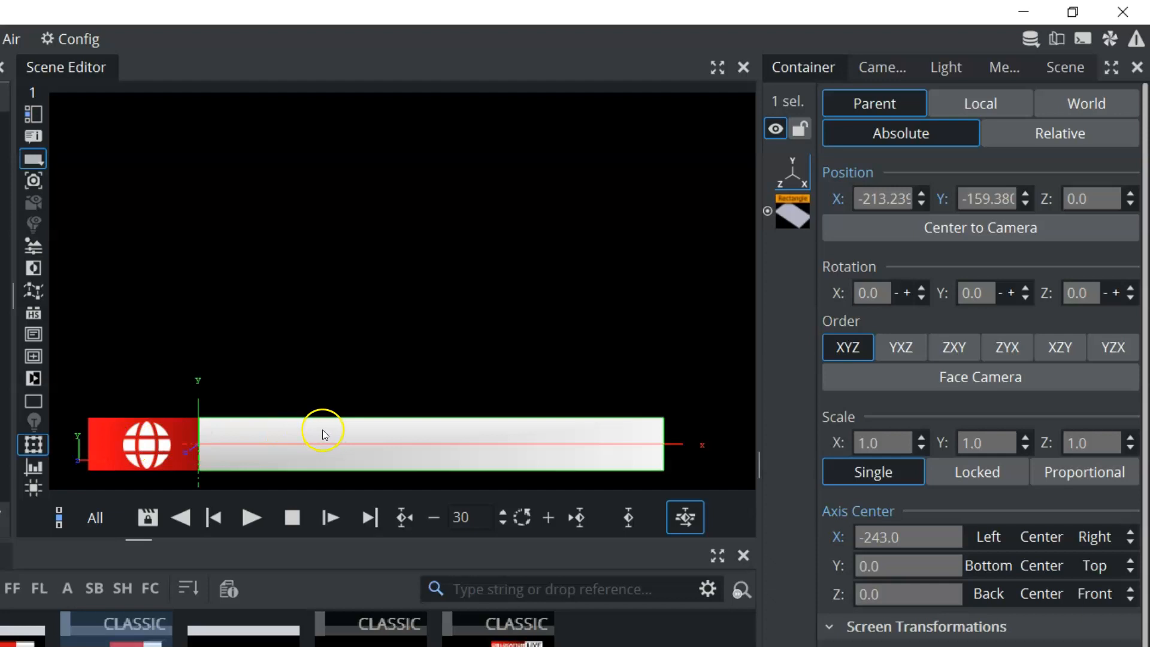
pyautogui.click(882, 441)
pyautogui.moveTo(883, 440); pyautogui.dragTo(777, 437)
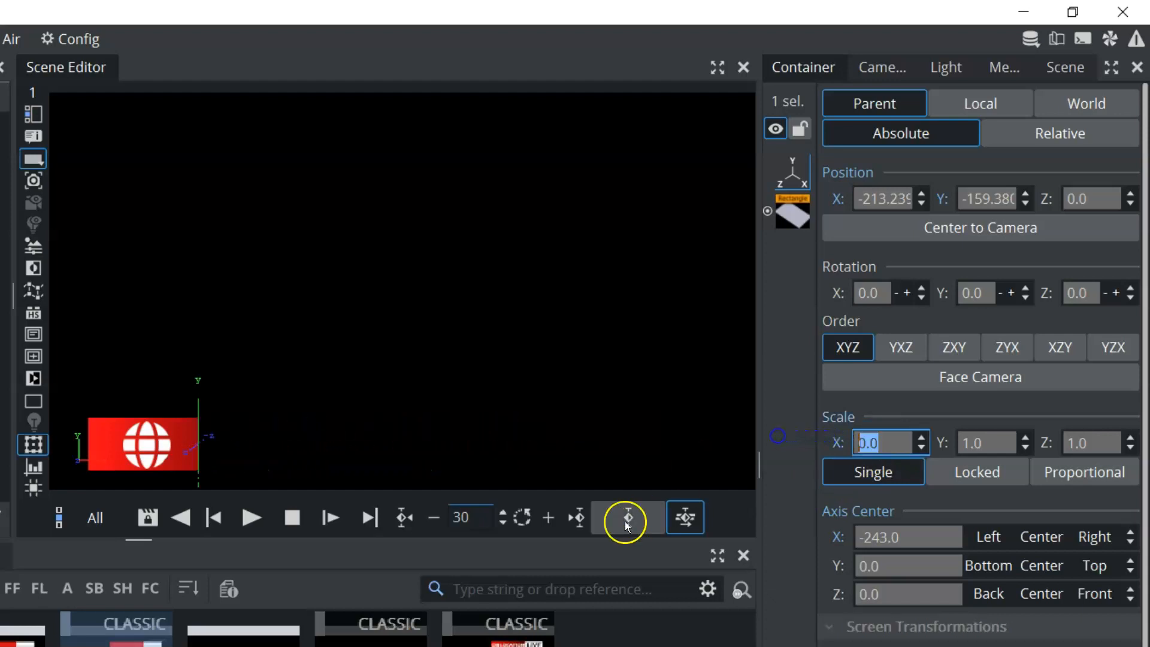
pyautogui.click(625, 517)
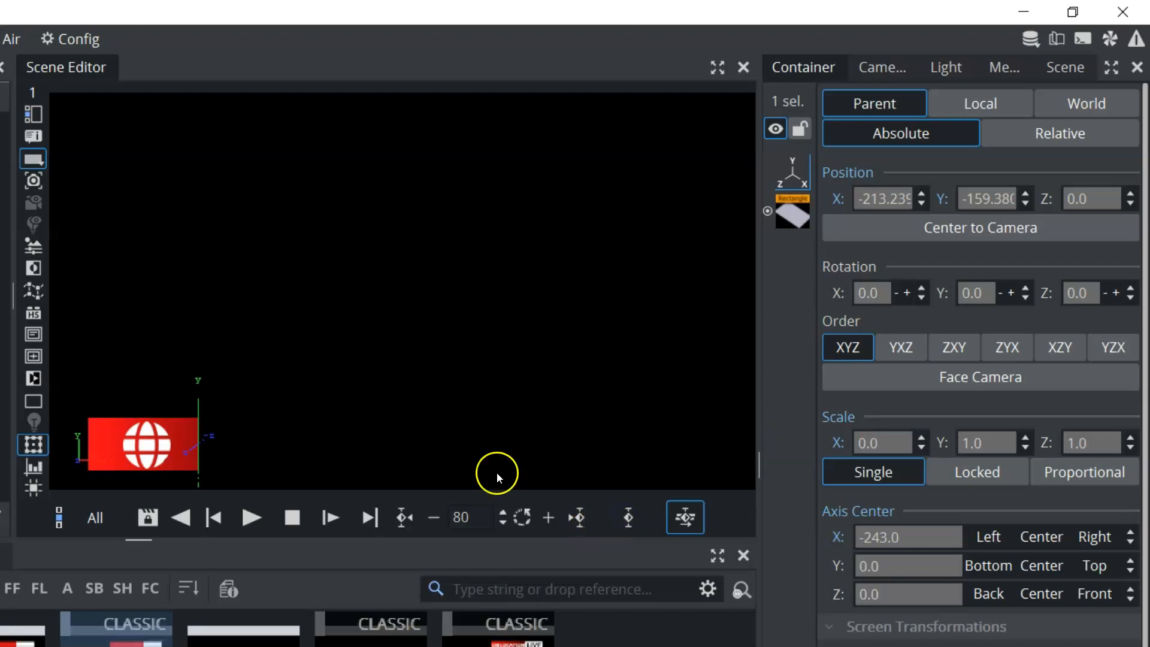
# Keyframe the WHITE rectangle's X scale at 1 on frame 80.
pyautogui.click(855, 447)
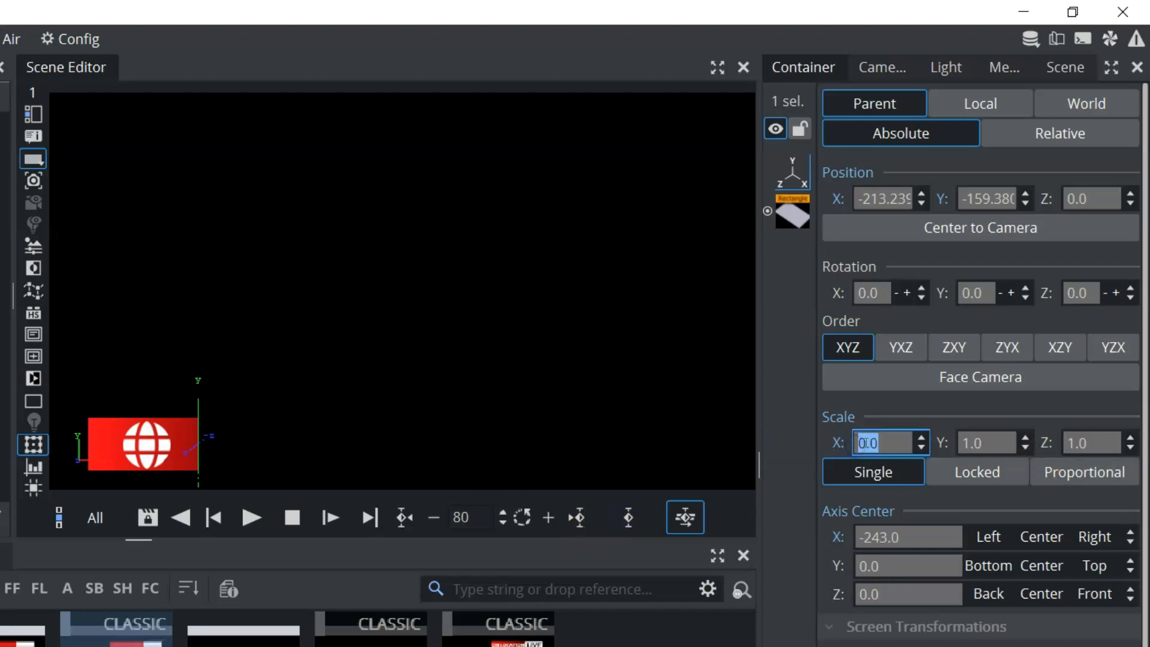
pyautogui.write('1')
pyautogui.press('Return')
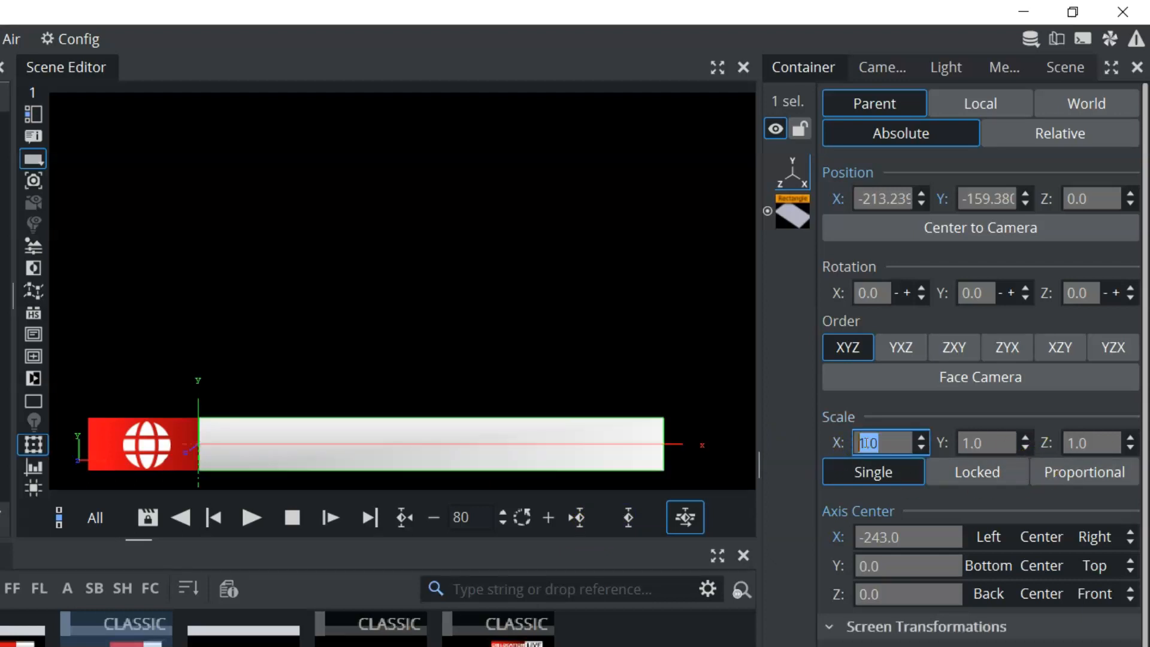
pyautogui.click(627, 520)
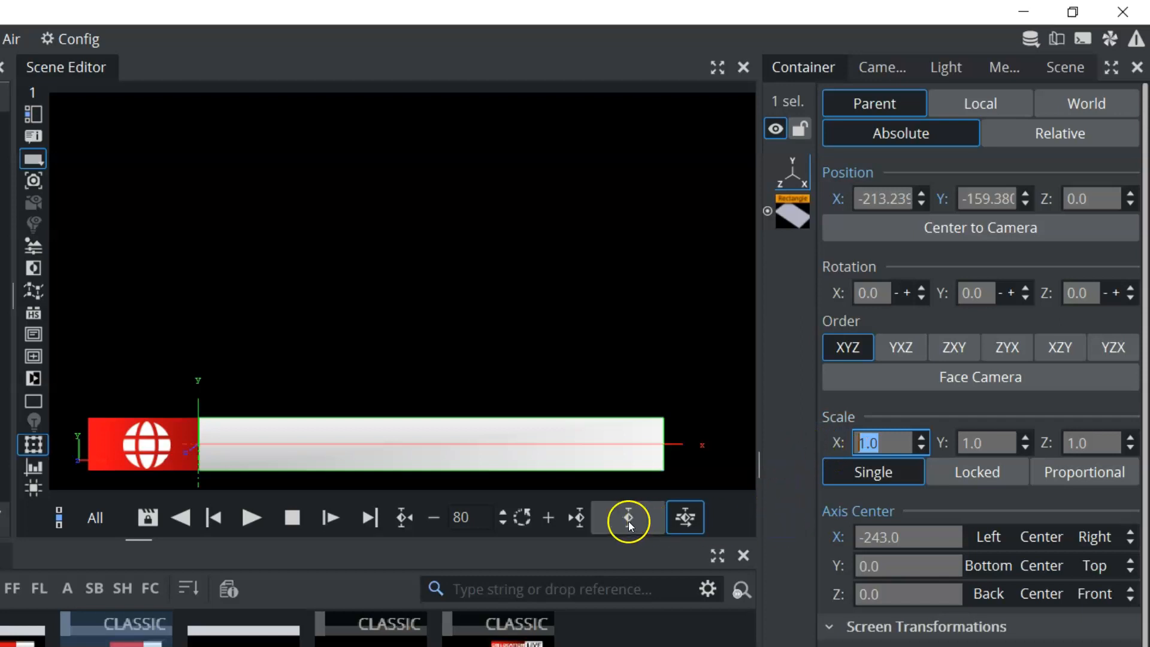
# Play the animation to check the red group growing in and the white bar extending.
pyautogui.click(248, 527)
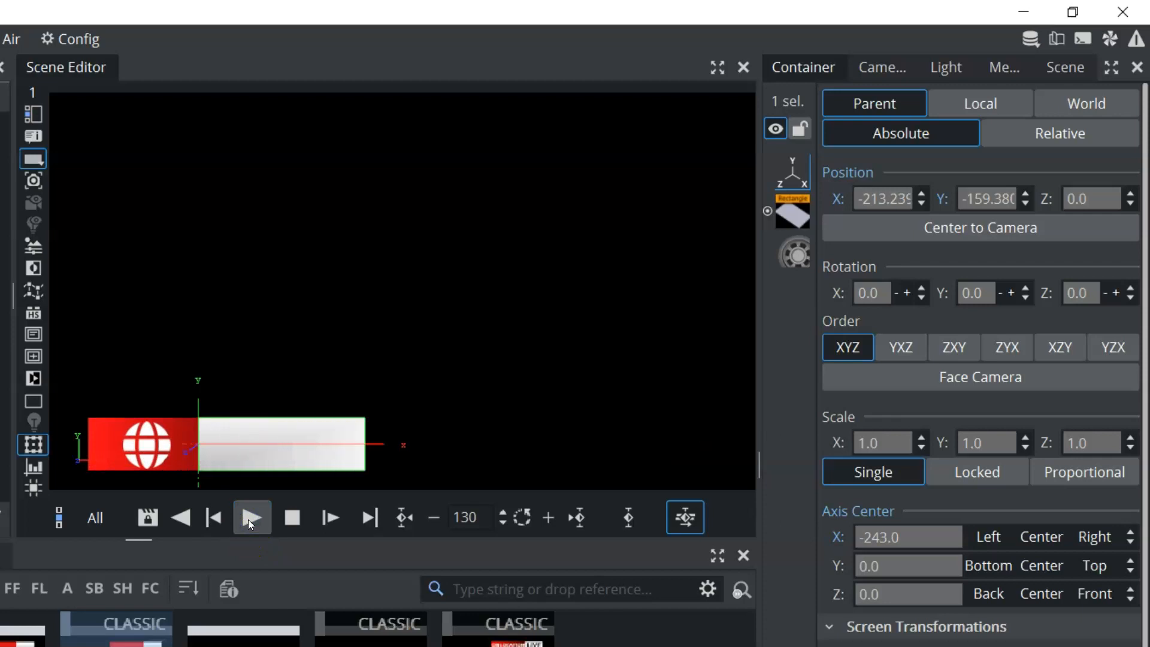
pyautogui.click(254, 516)
pyautogui.click(211, 421)
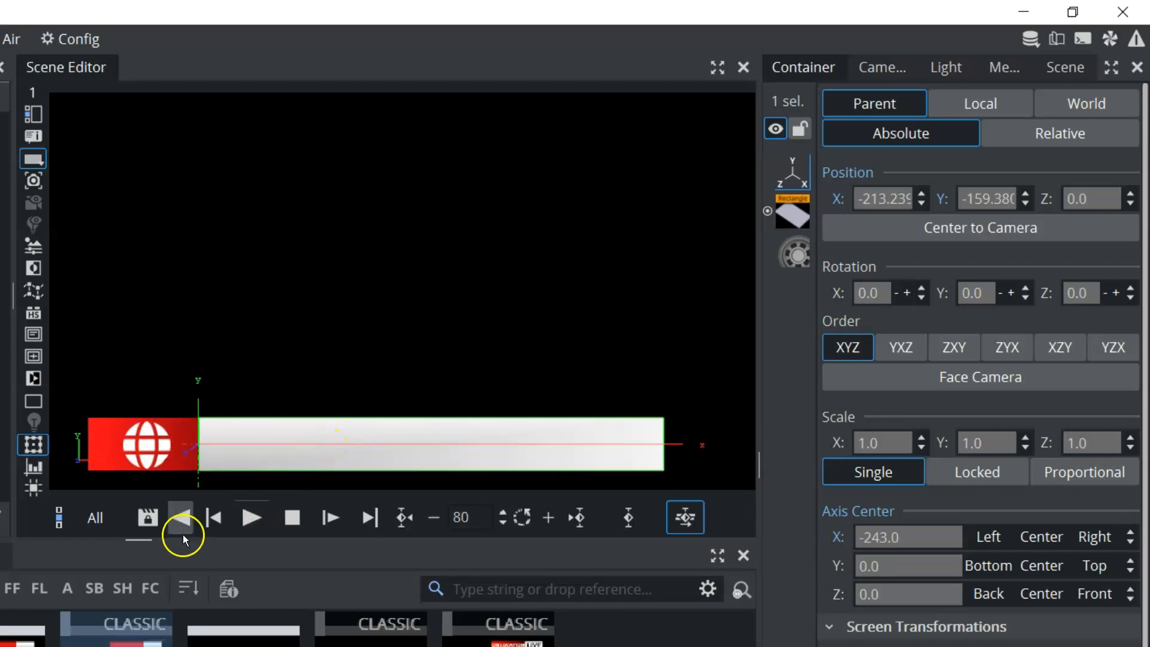
pyautogui.click(257, 513)
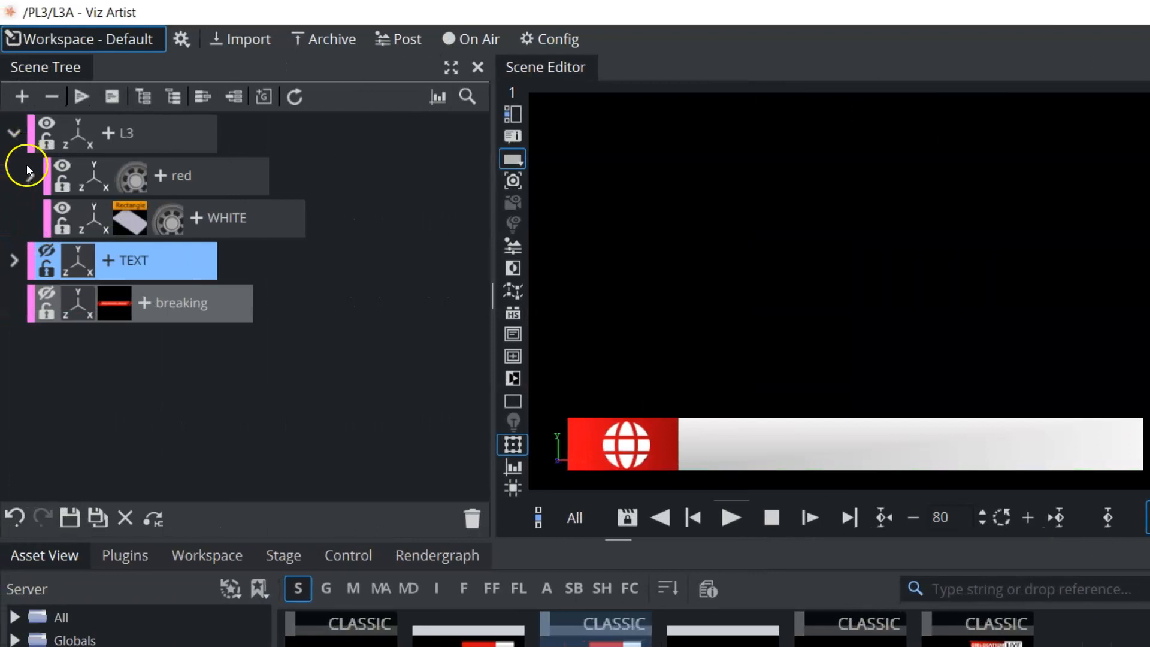
# Make the TEXT group visible, collapsing L3 and expanding TEXT to show its MAIN and SUB containers.
pyautogui.click(46, 249)
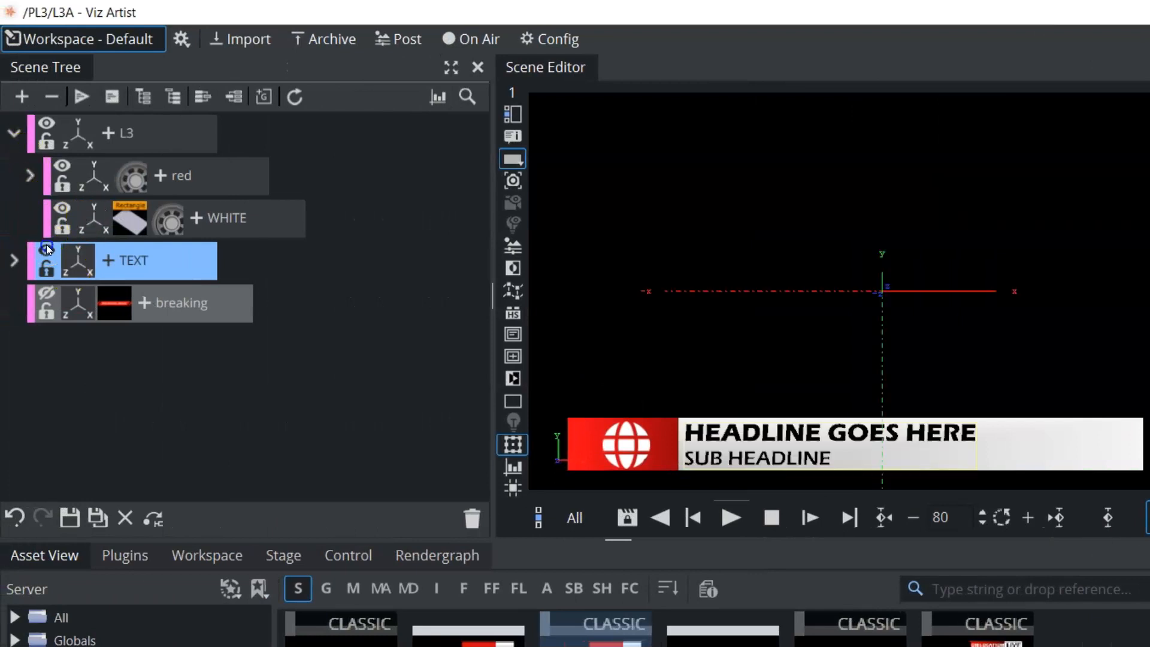
pyautogui.click(13, 132)
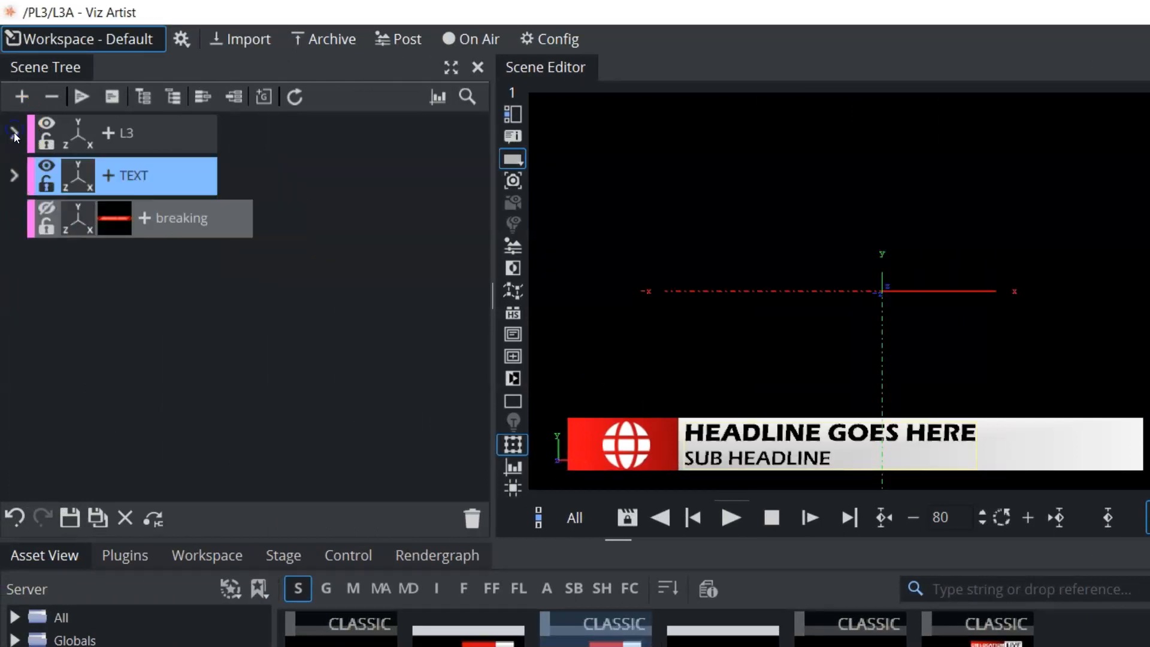
pyautogui.click(12, 181)
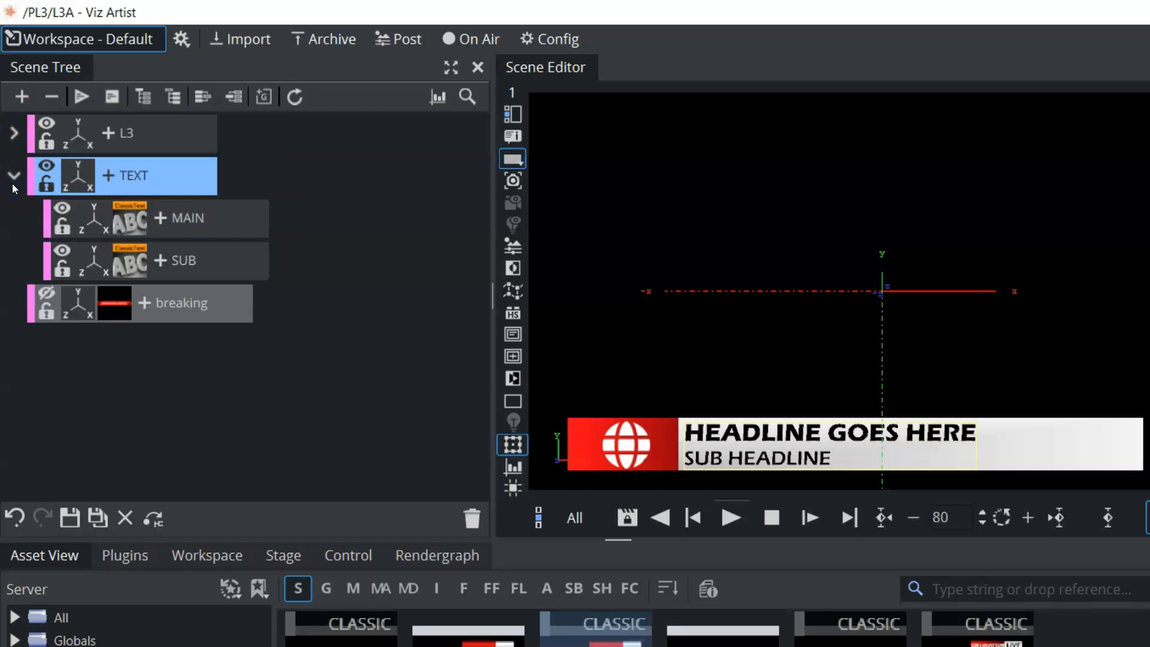
# Show the TextFx category of the plugins, keeping the TEXT group expanded in the scene tree.
pyautogui.click(11, 168)
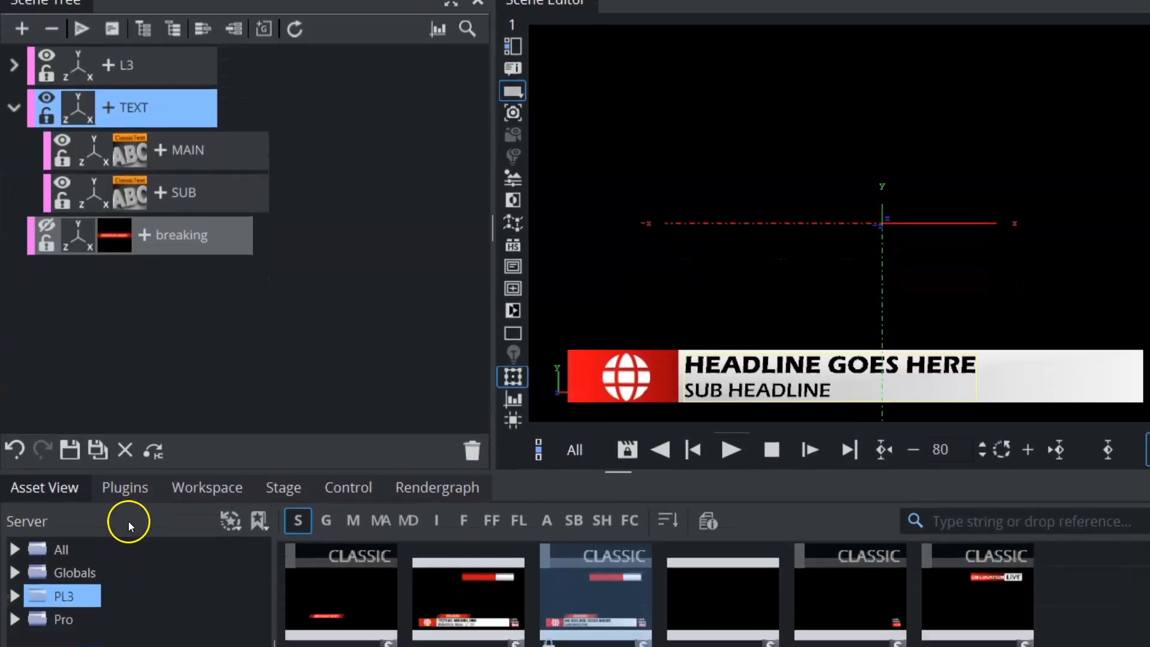
pyautogui.click(126, 555)
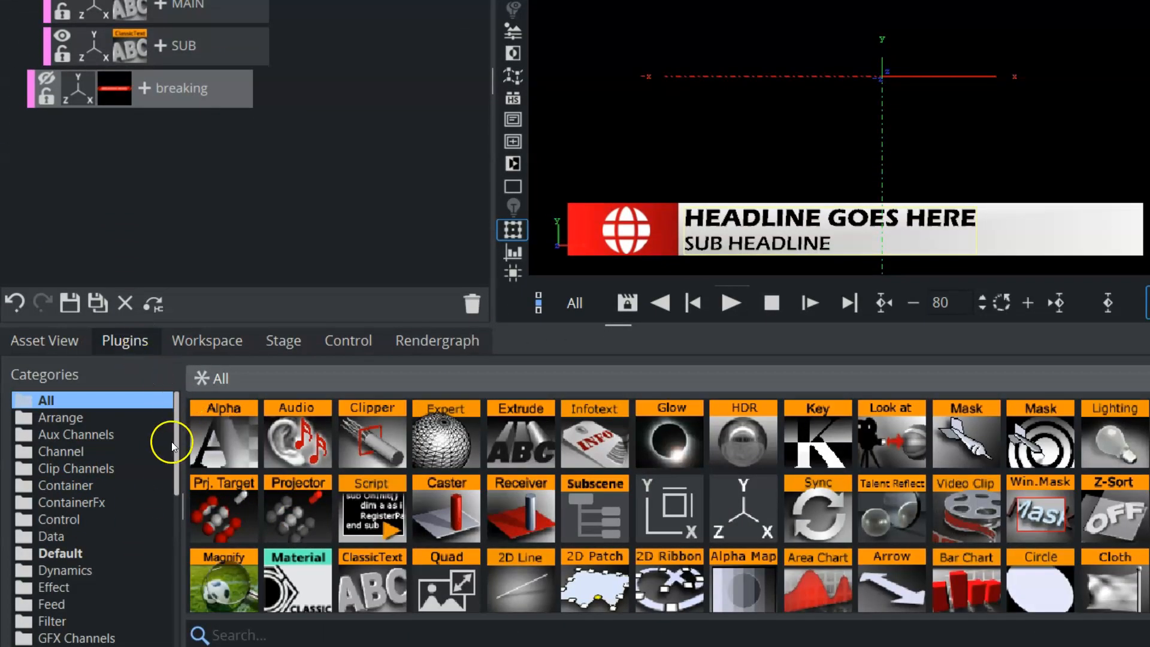
pyautogui.moveTo(178, 442); pyautogui.dragTo(160, 625)
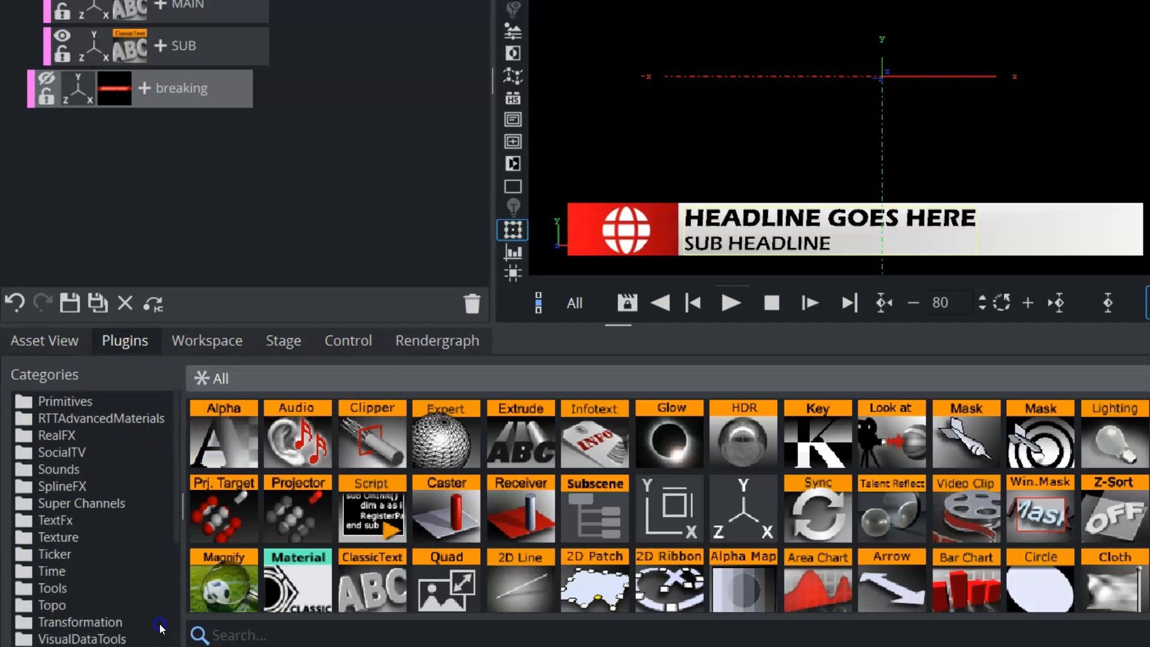
pyautogui.click(60, 521)
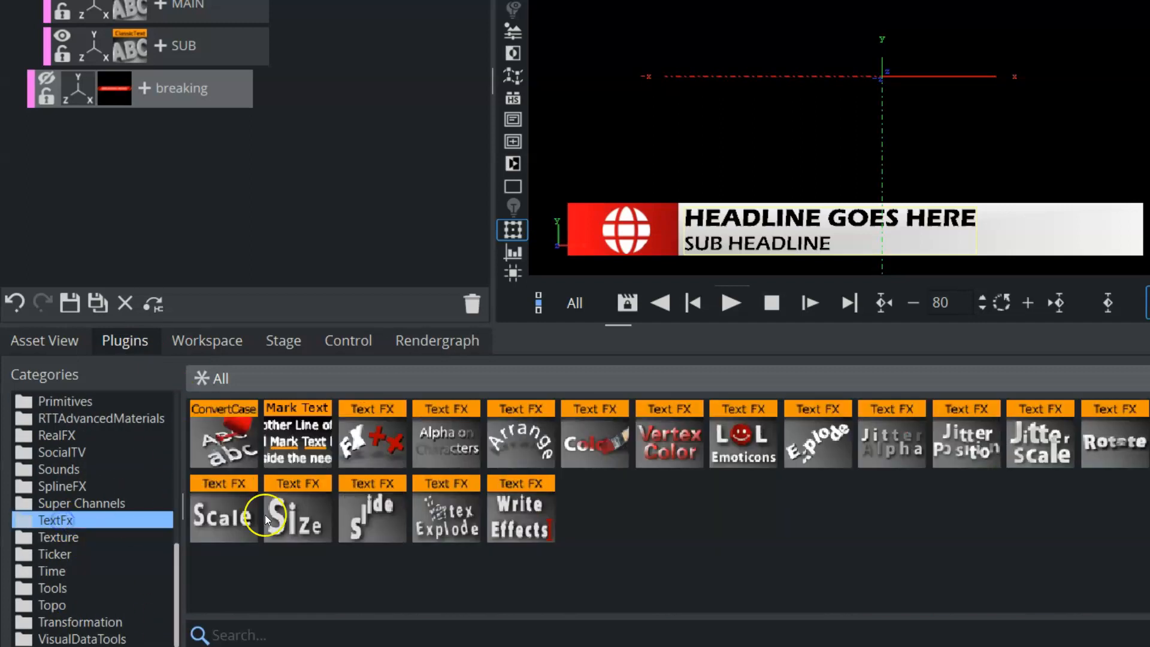
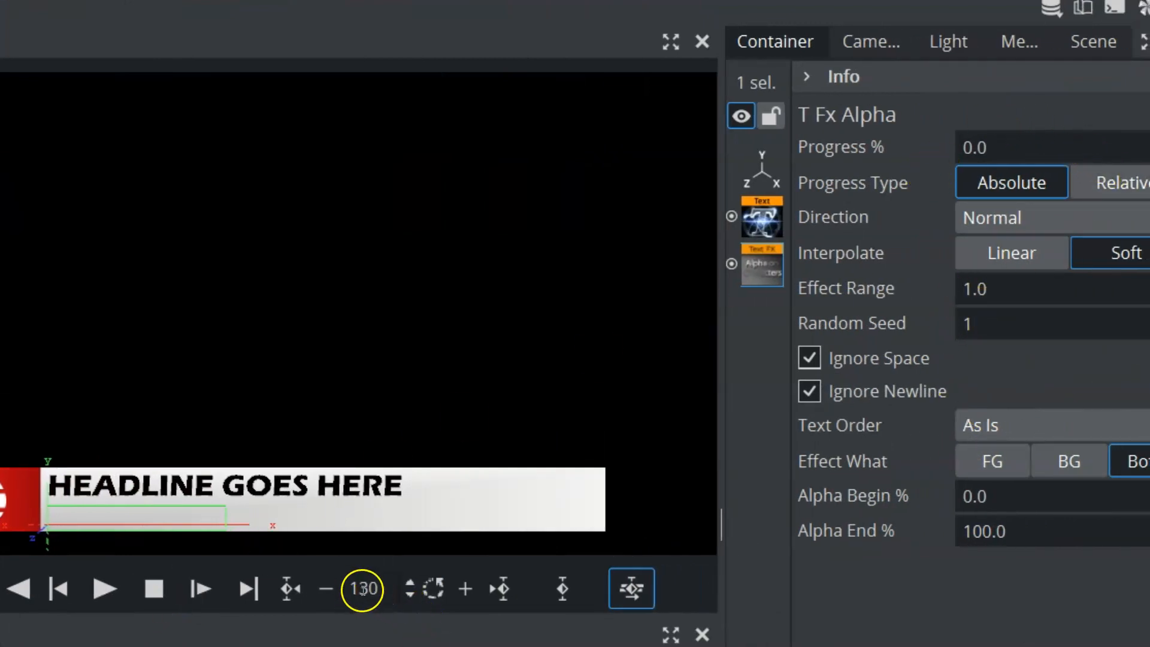
# Keyframe the SUB text's T Fx Alpha progress at 0% on frame 104.
pyautogui.moveTo(358, 588); pyautogui.dragTo(327, 588)
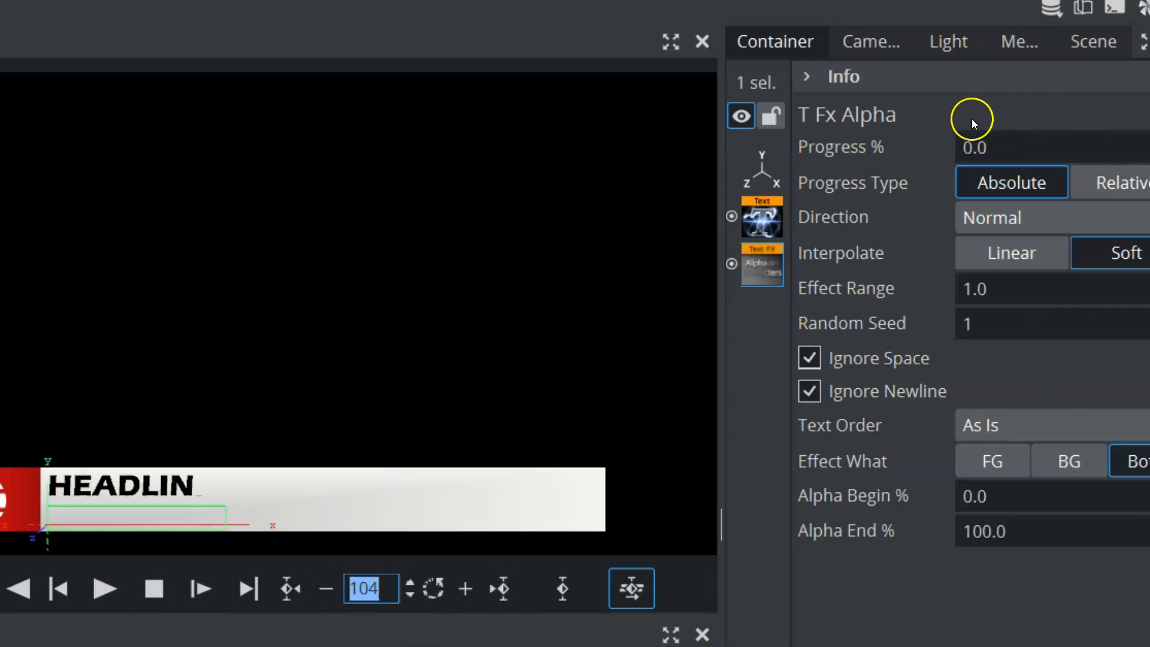
pyautogui.click(981, 147)
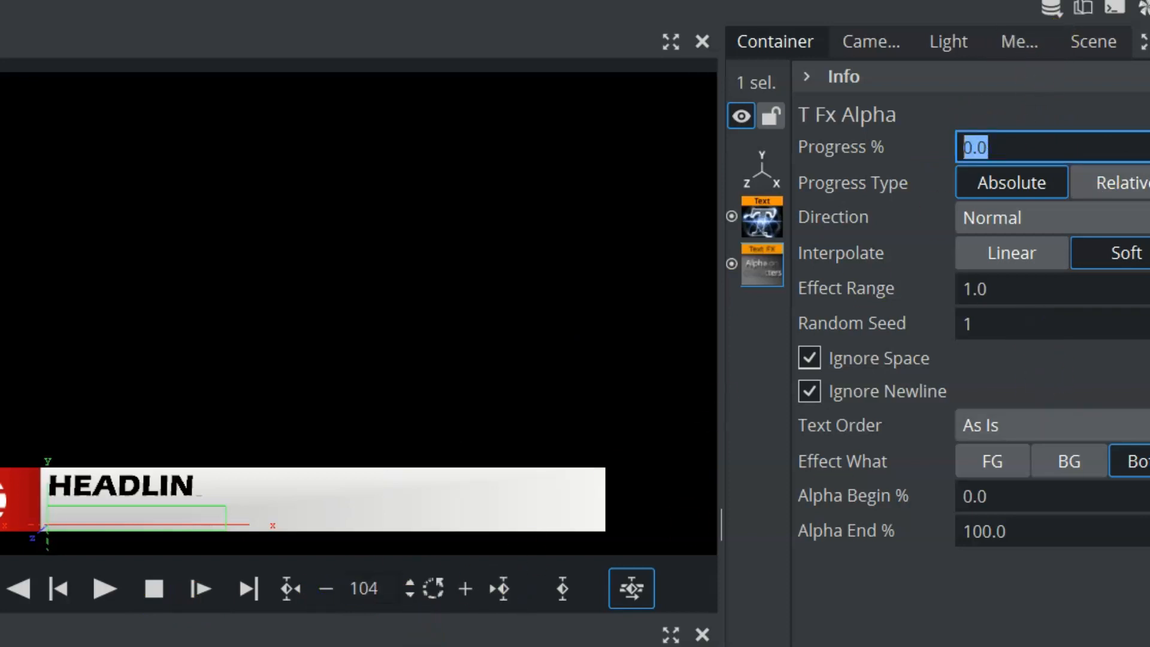
pyautogui.click(550, 587)
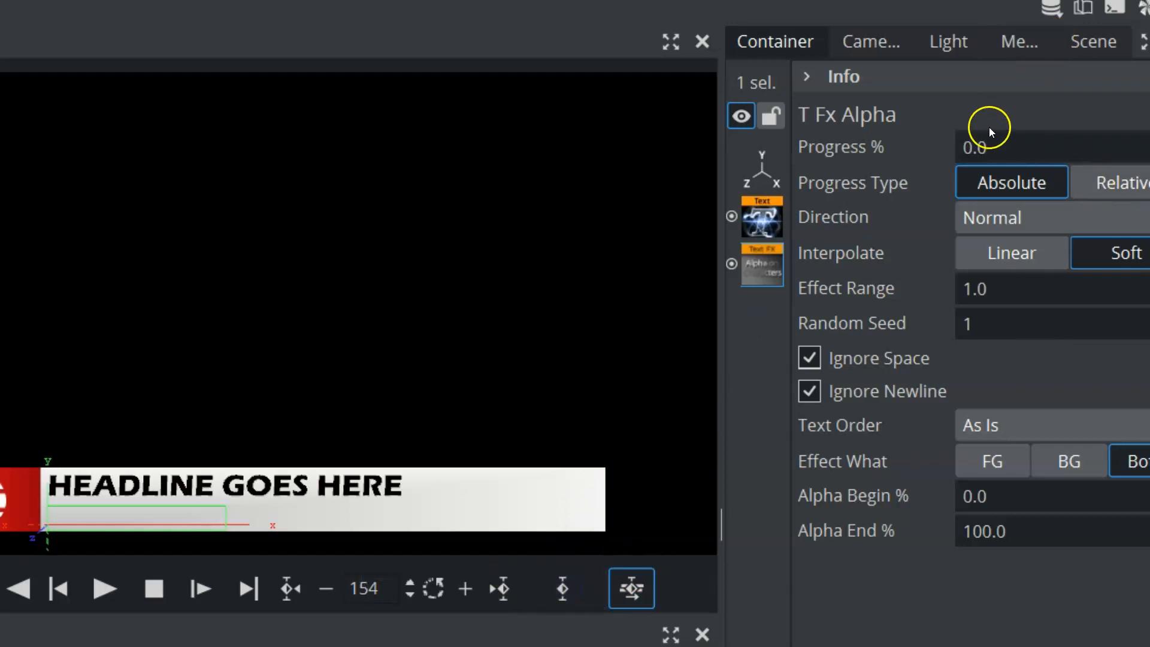
# Keyframe the SUB text's T Fx Alpha progress at 100% on frame 154 and play the animation.
pyautogui.click(978, 148)
pyautogui.write('100')
pyautogui.press('Return')
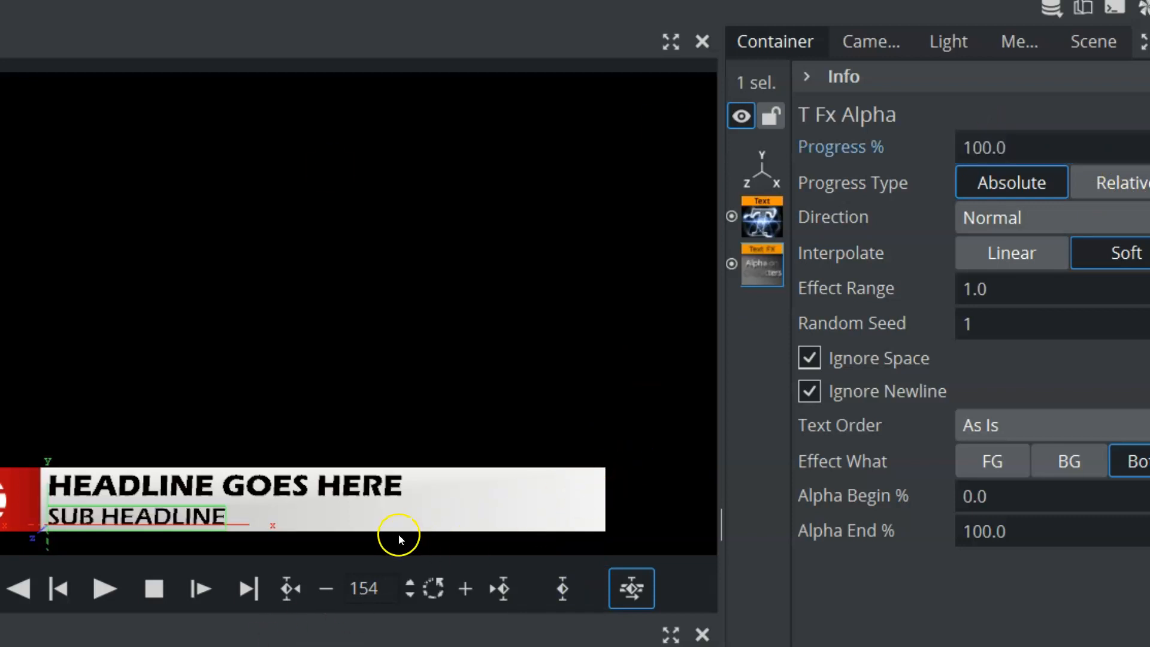
pyautogui.click(557, 592)
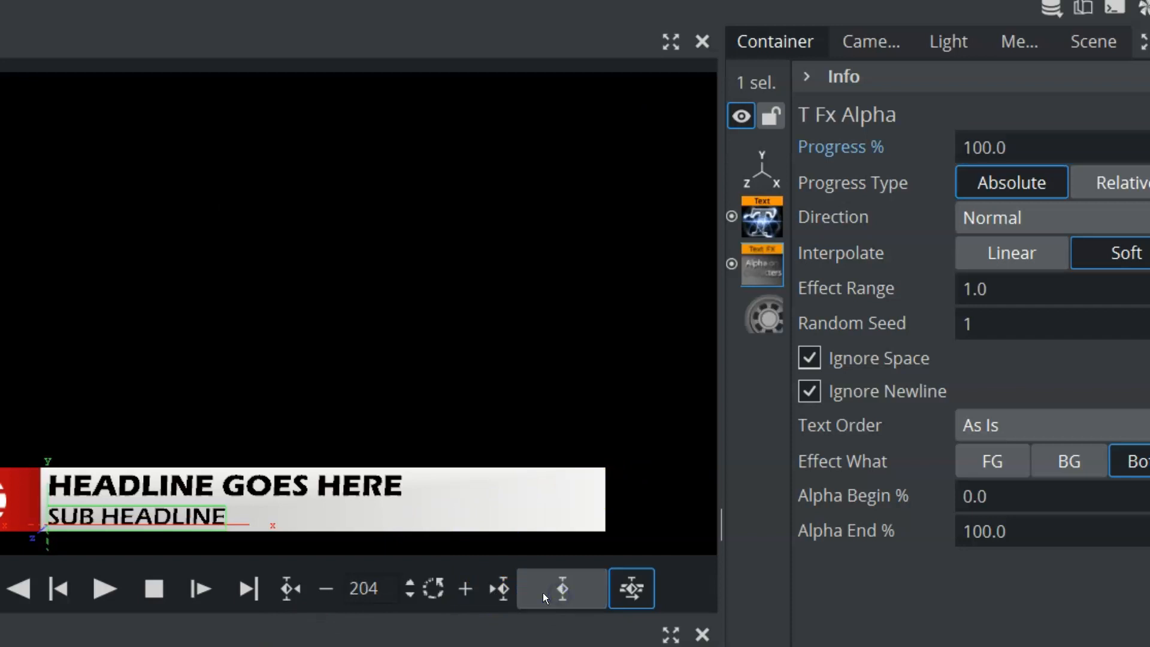
pyautogui.click(103, 592)
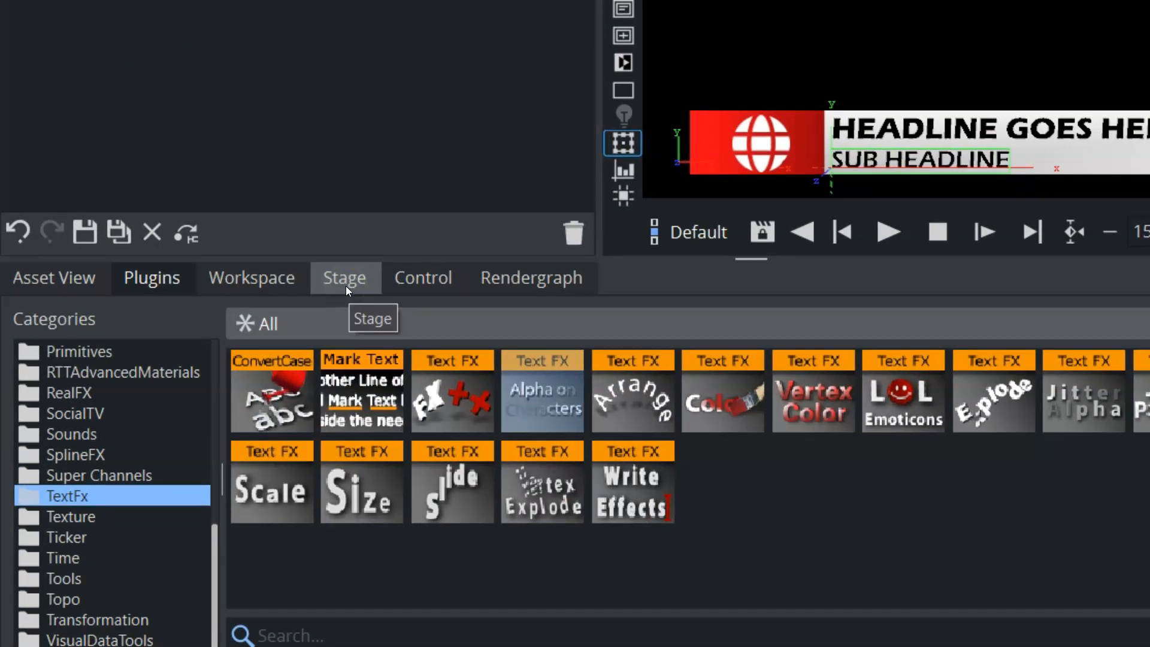
# Open the stage timeline with all channels in view and scrub back to frame 30, where the red group's scaling ends.
pyautogui.click(345, 286)
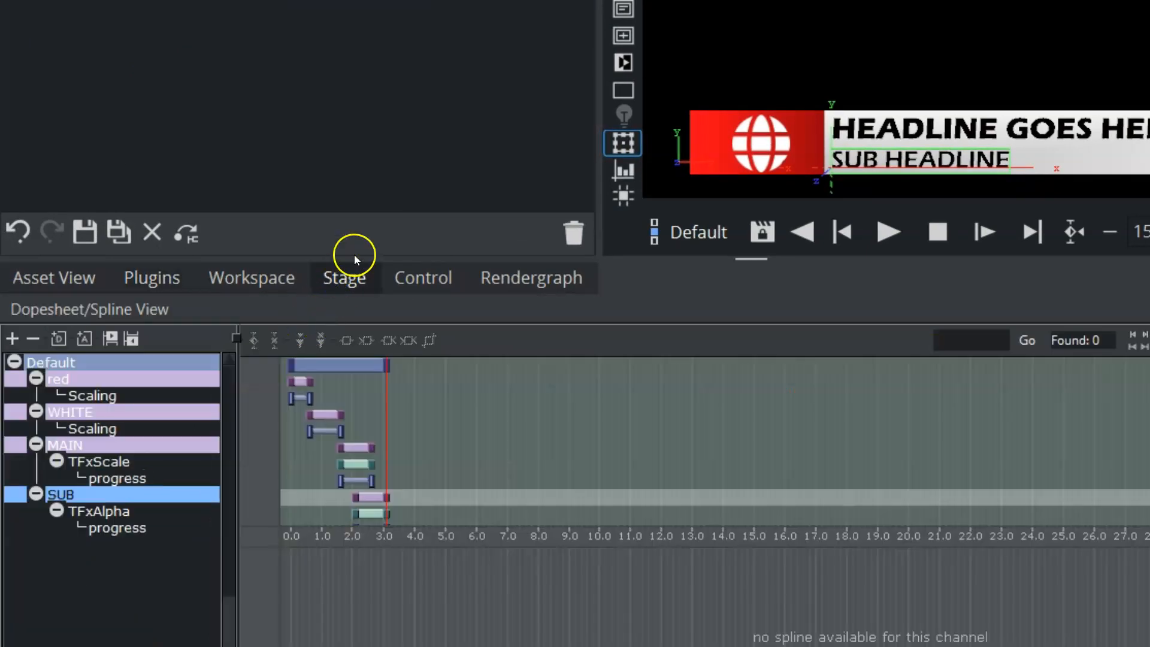
pyautogui.scroll(5, 513, 420)
pyautogui.scroll(5, 508, 429)
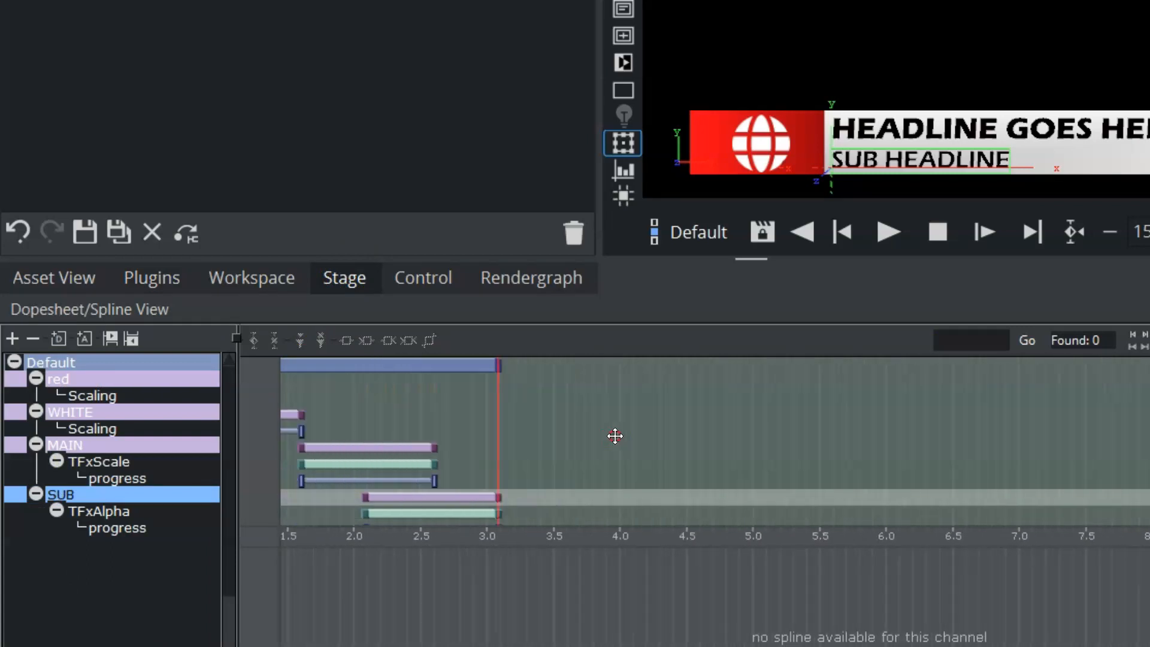
pyautogui.moveTo(615, 436); pyautogui.dragTo(925, 443, button='middle')
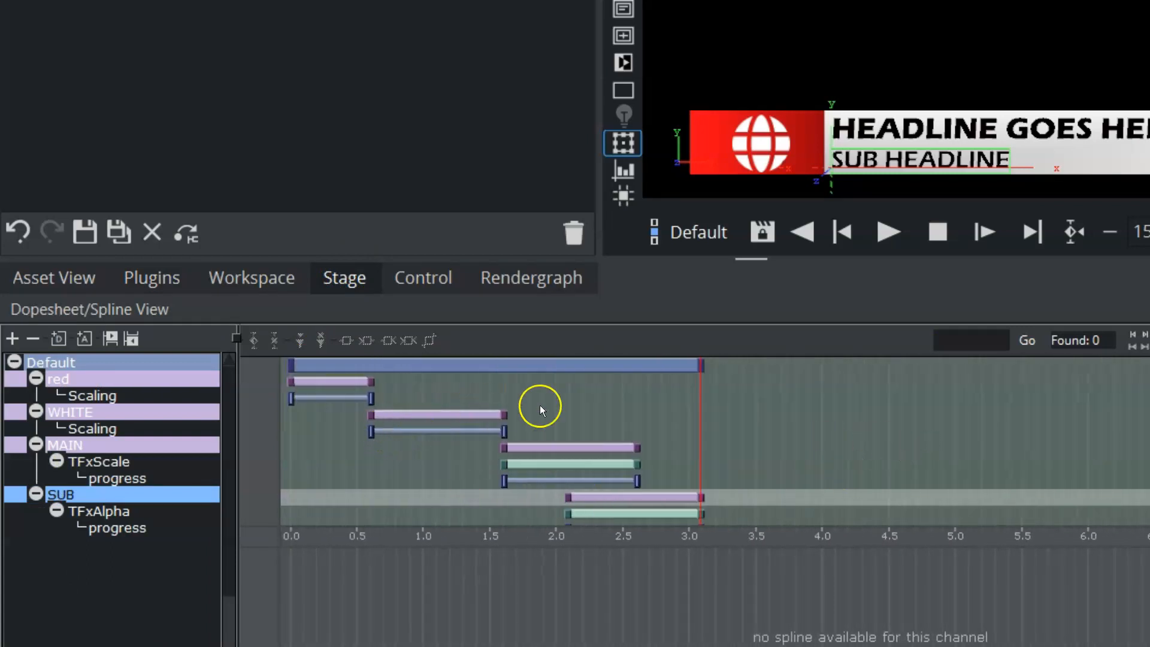
pyautogui.moveTo(593, 407); pyautogui.dragTo(372, 391)
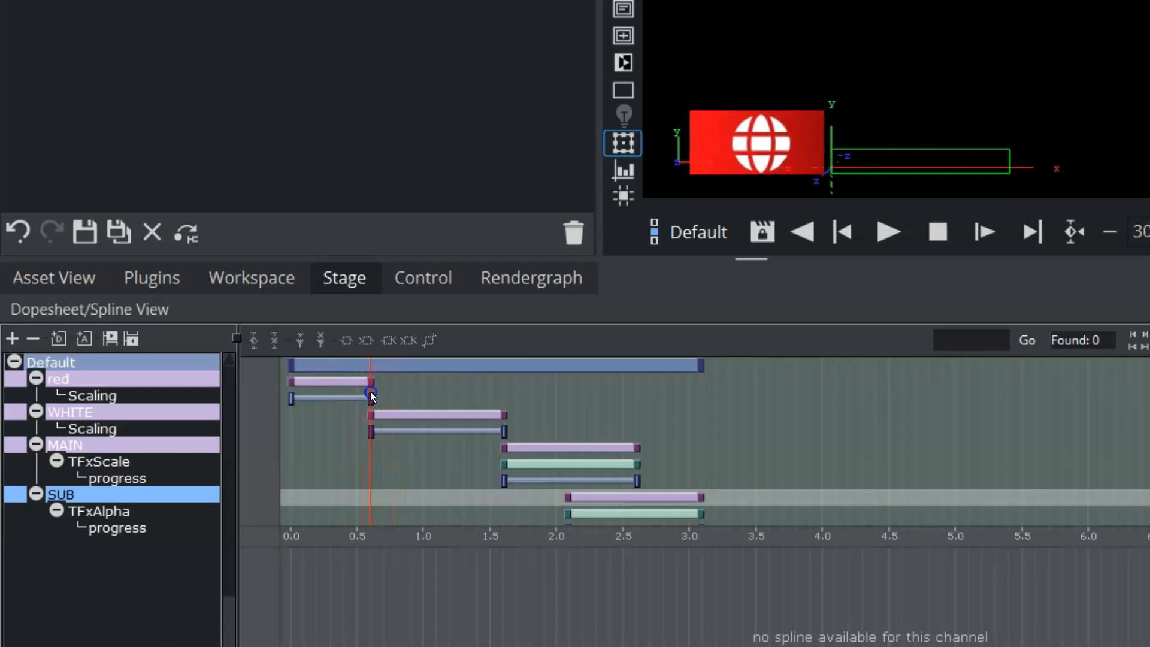
pyautogui.scroll(-1, 456, 493)
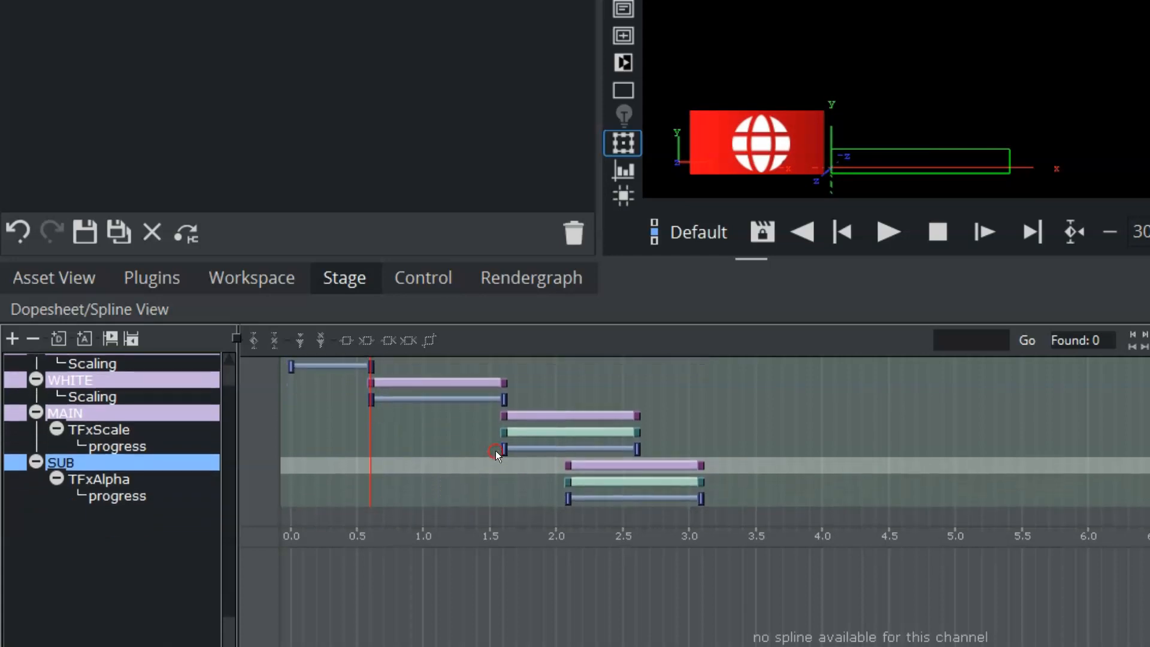
# Move MAIN's text animation to start at frame 69 and shorten it to end at about 2.1 seconds.
pyautogui.moveTo(371, 462)
pyautogui.mouseDown()
pyautogui.moveTo(365, 437)
pyautogui.moveTo(491, 412)
pyautogui.moveTo(474, 413)
pyautogui.mouseUp()
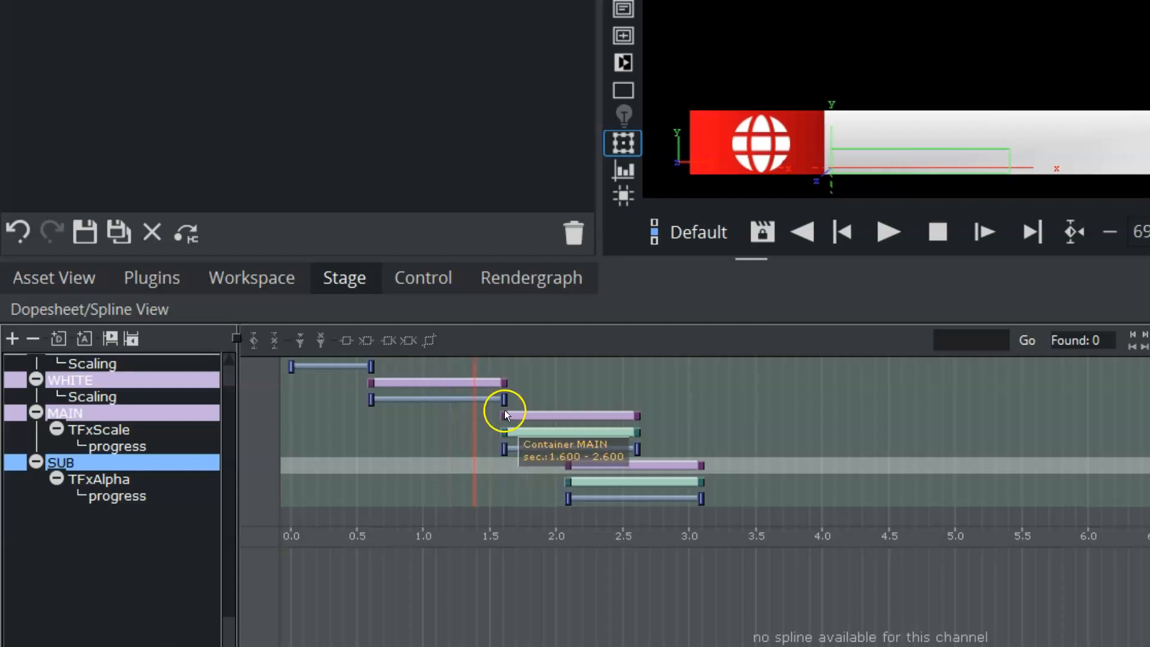
pyautogui.moveTo(555, 415); pyautogui.dragTo(526, 416)
pyautogui.moveTo(609, 449); pyautogui.dragTo(570, 447)
# Move SUB's alpha animation to start at about 1.5 seconds, shorten it to end at about 2.2 seconds, and play the result.
pyautogui.click(623, 469)
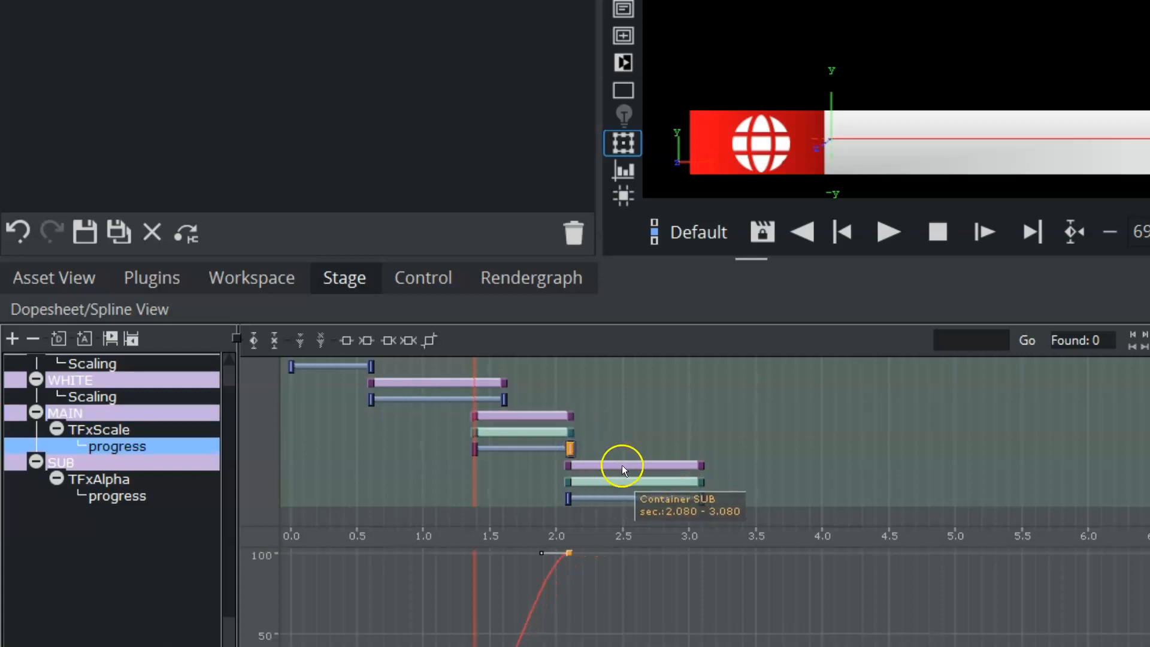
pyautogui.moveTo(631, 468); pyautogui.dragTo(558, 468)
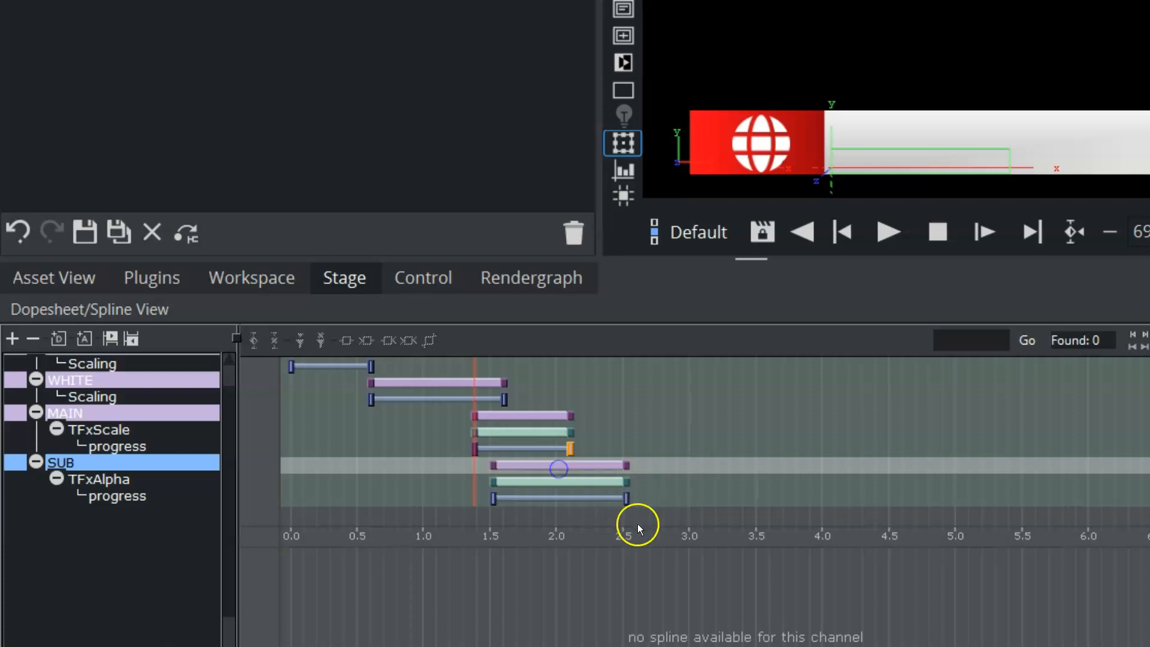
pyautogui.moveTo(630, 502); pyautogui.dragTo(584, 501)
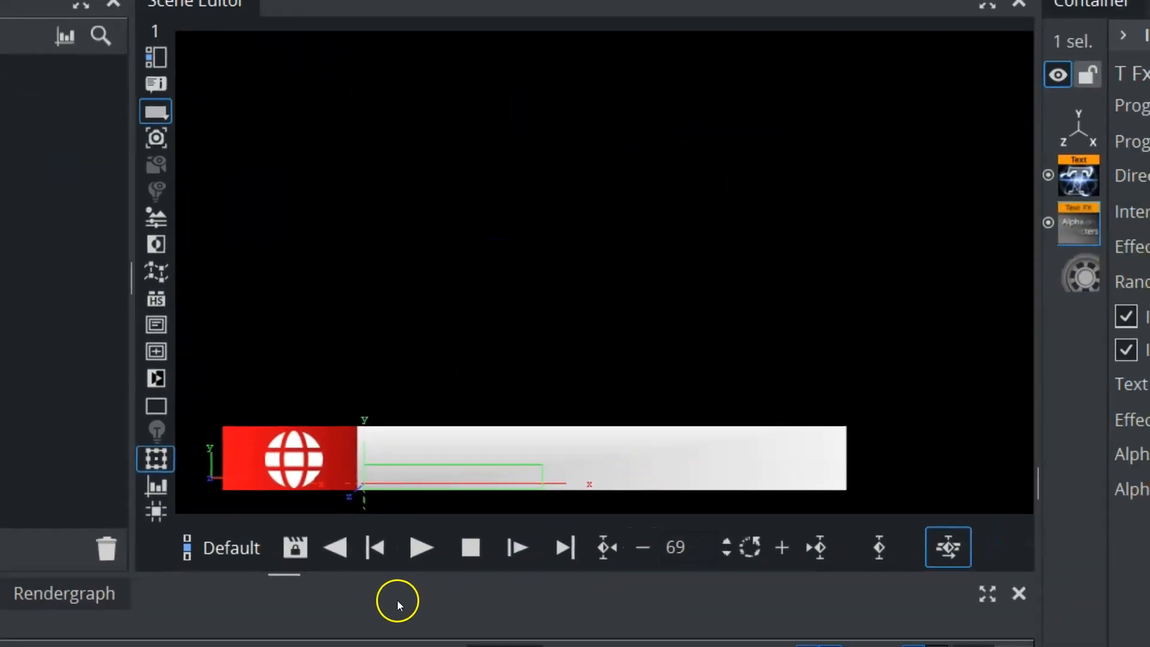
pyautogui.click(416, 544)
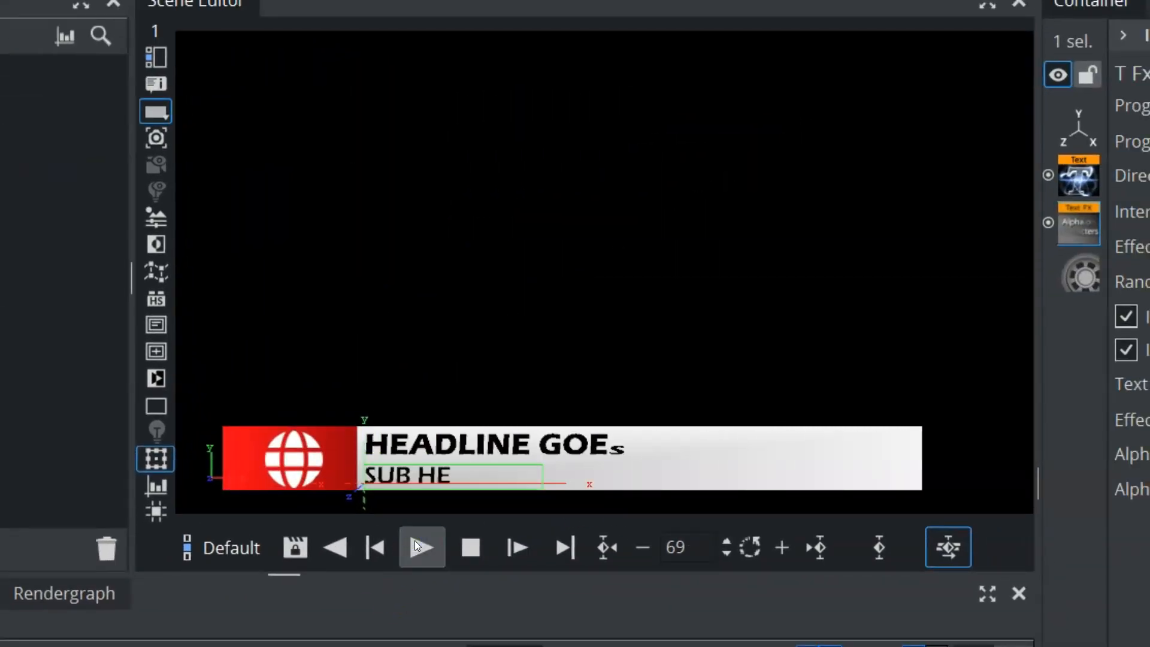
pyautogui.click(469, 556)
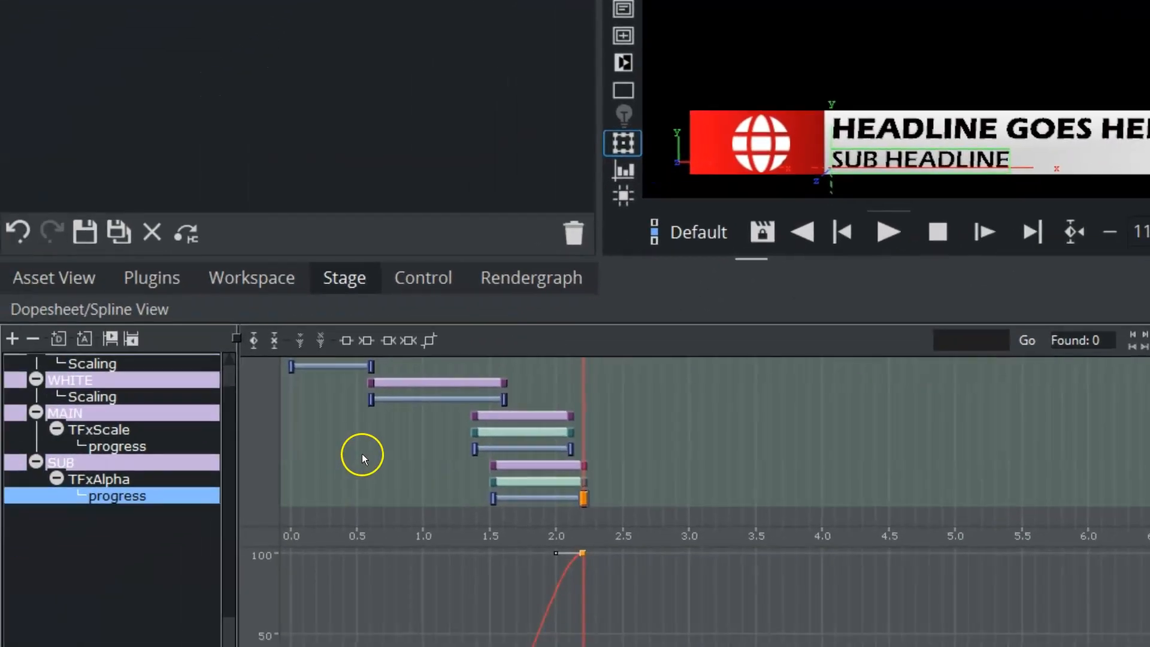
# Steepen the start of WHITE's scaling curve by pulling its first keyframe's handle up to about 0.5 in an enlarged spline view.
pyautogui.click(372, 399)
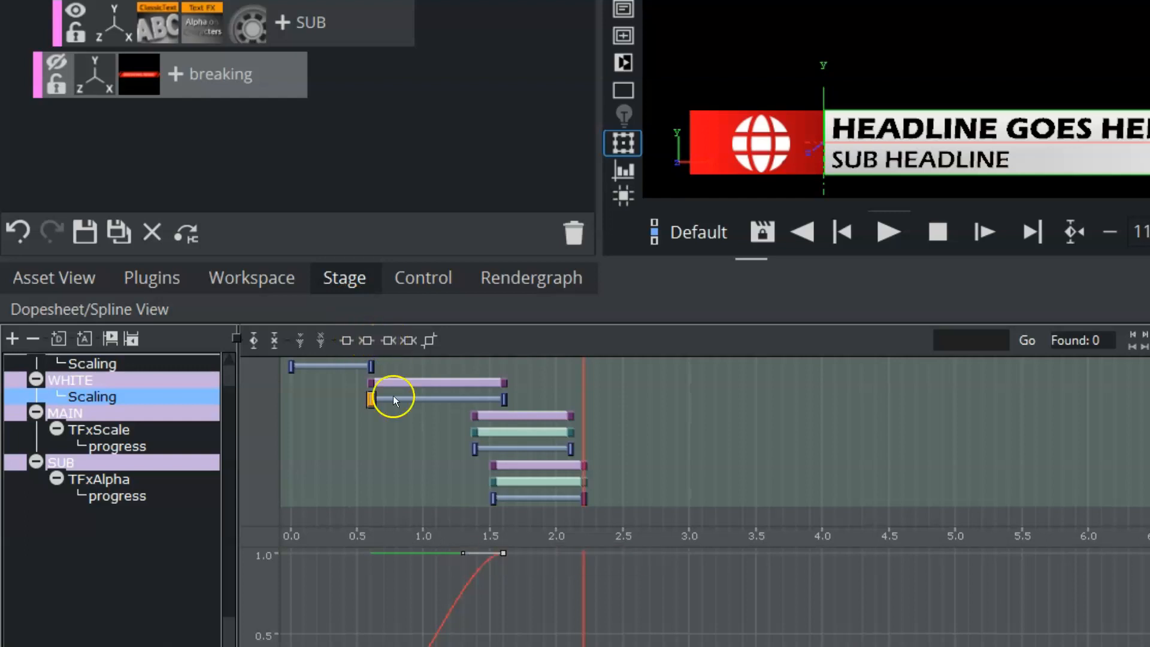
pyautogui.moveTo(762, 518); pyautogui.dragTo(757, 473)
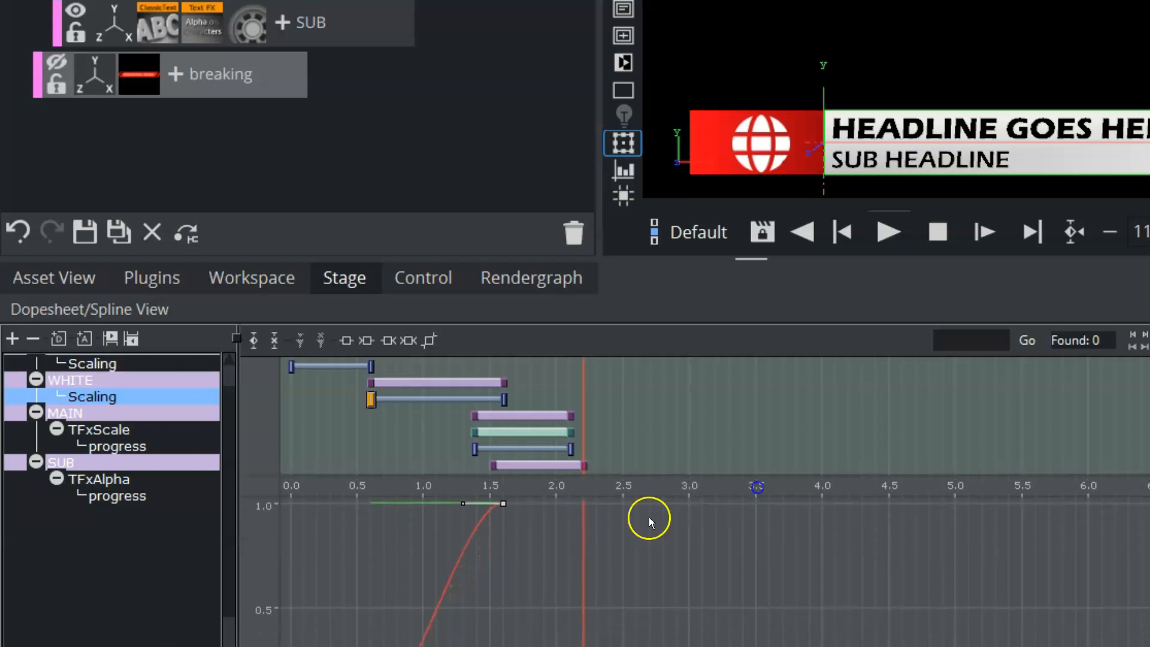
pyautogui.click(372, 502)
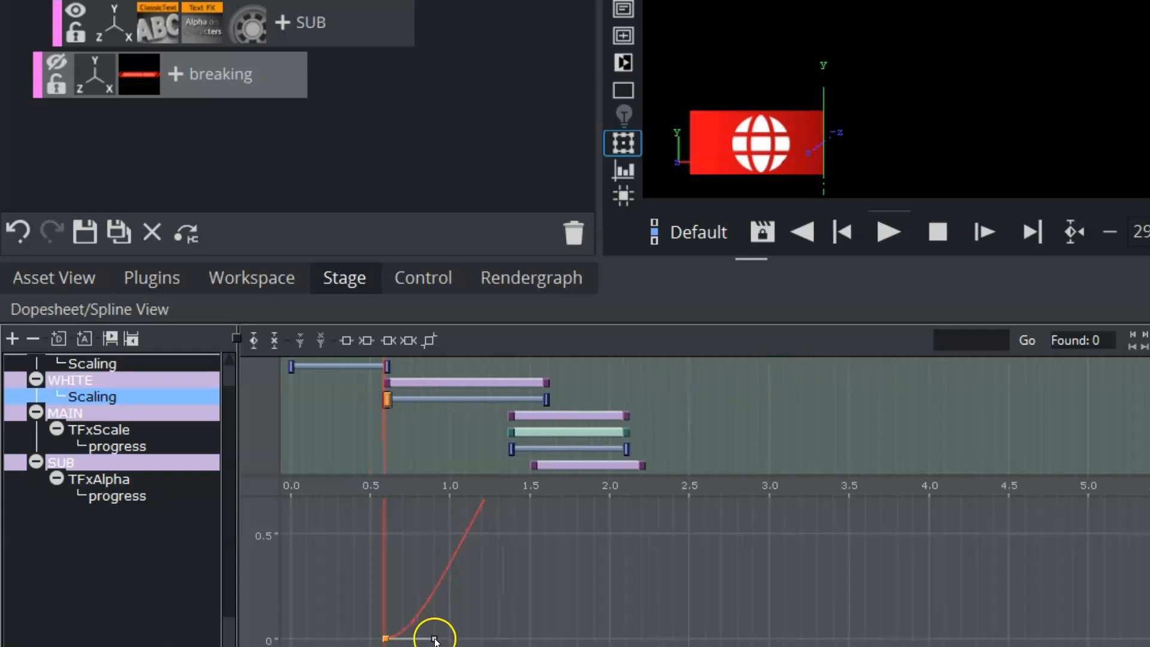
pyautogui.moveTo(436, 638); pyautogui.dragTo(392, 523)
# Play the animation twice to check the white bar's faster start, scrubbing the timeline to frame 51.
pyautogui.click(886, 232)
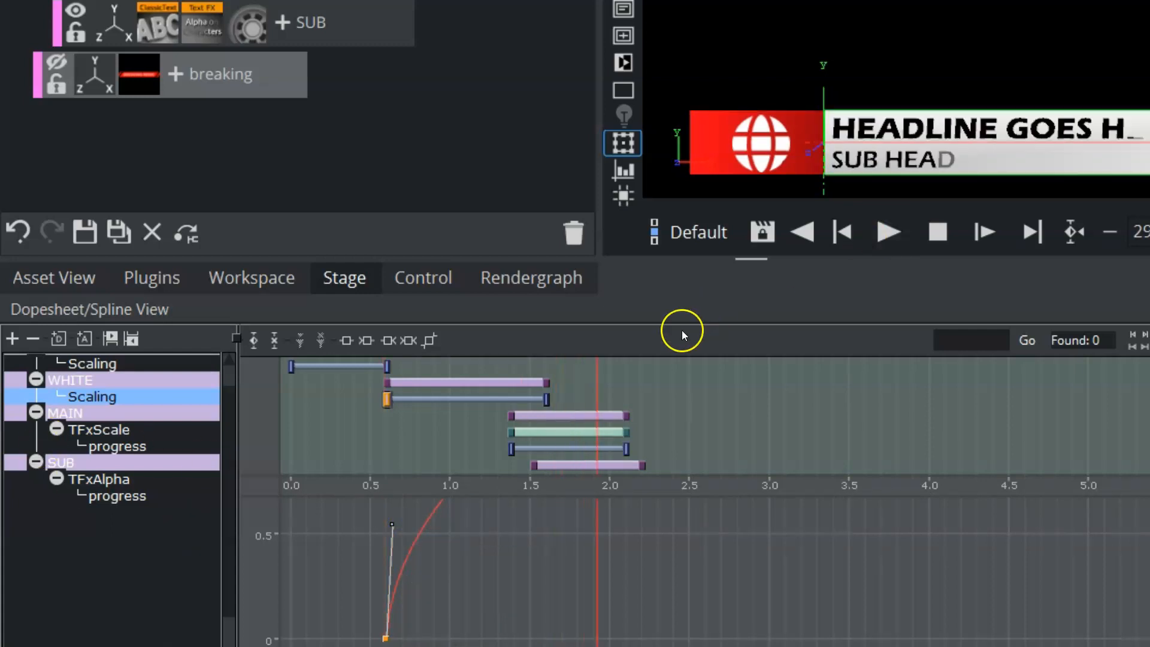
pyautogui.click(886, 232)
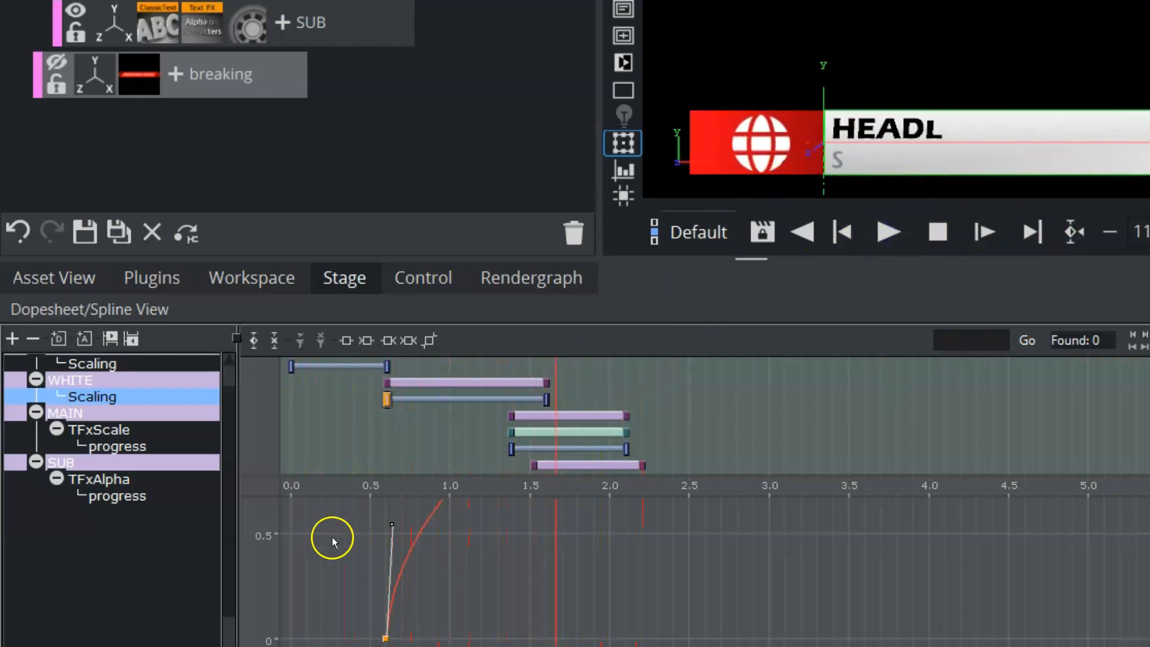
pyautogui.moveTo(394, 528); pyautogui.dragTo(454, 591)
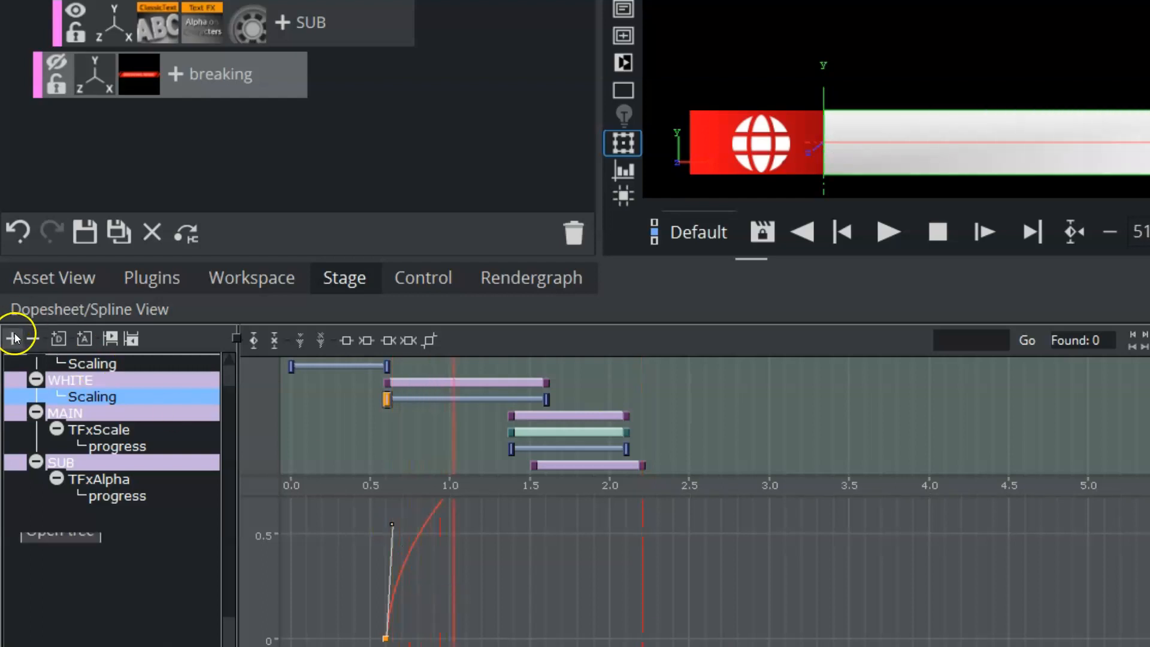
# Reshape the red group's scaling curve by pulling the handle of its 0.6-second end keyframe downward, and save the scene.
pyautogui.click(106, 363)
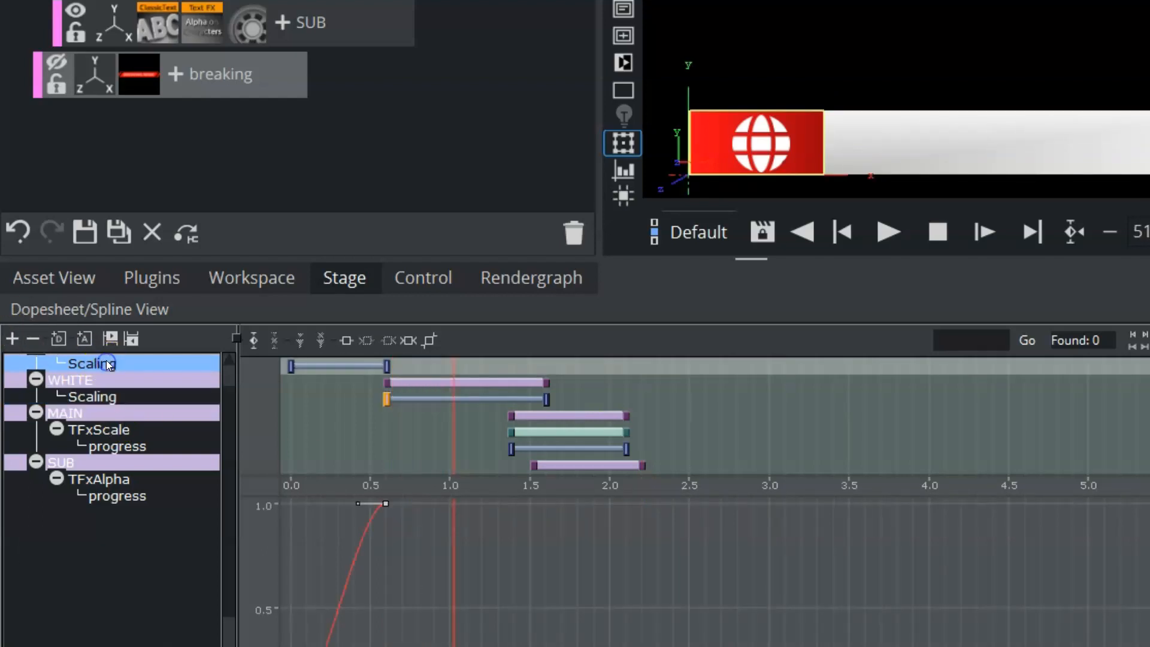
pyautogui.scroll(1, 473, 537)
pyautogui.moveTo(473, 536); pyautogui.dragTo(470, 606, button='middle')
pyautogui.moveTo(418, 424); pyautogui.dragTo(454, 538, button='middle')
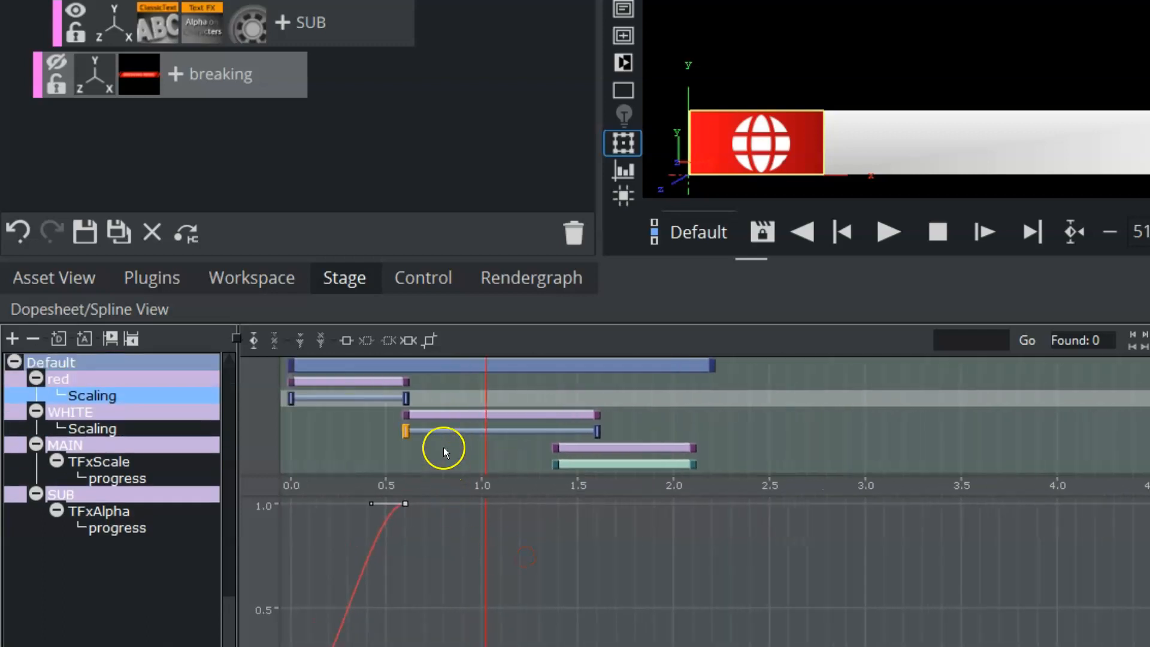
pyautogui.click(406, 398)
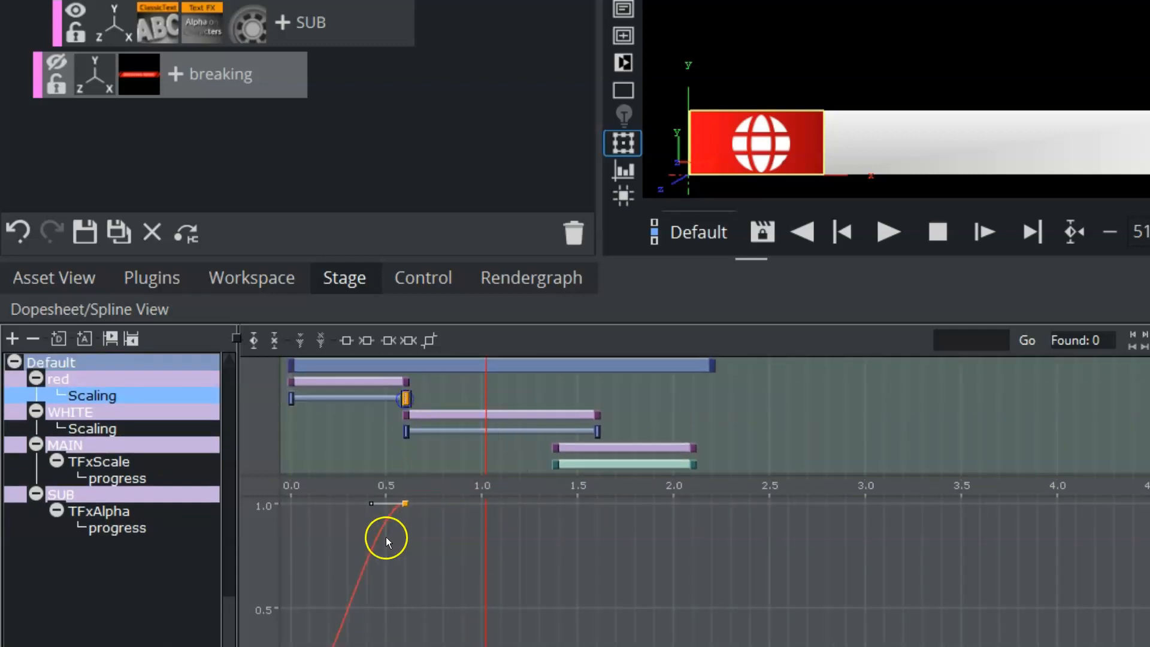
pyautogui.moveTo(371, 506); pyautogui.dragTo(397, 613)
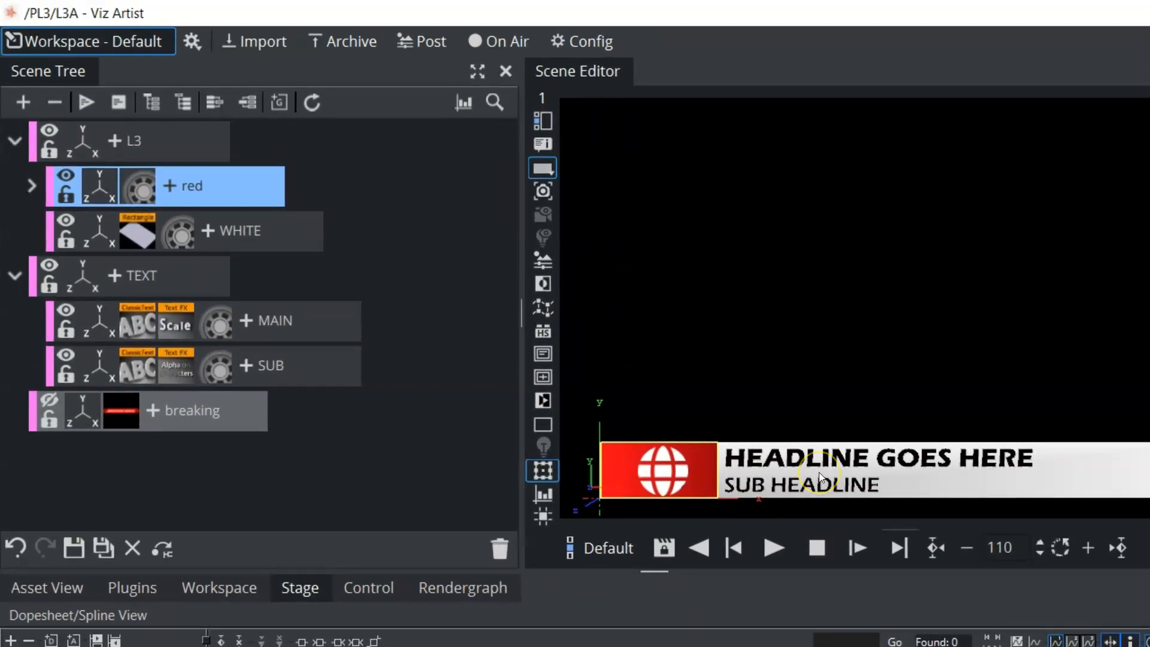
pyautogui.click(74, 550)
# Browse the Control category of the plugins down to the Text control.
pyautogui.click(134, 585)
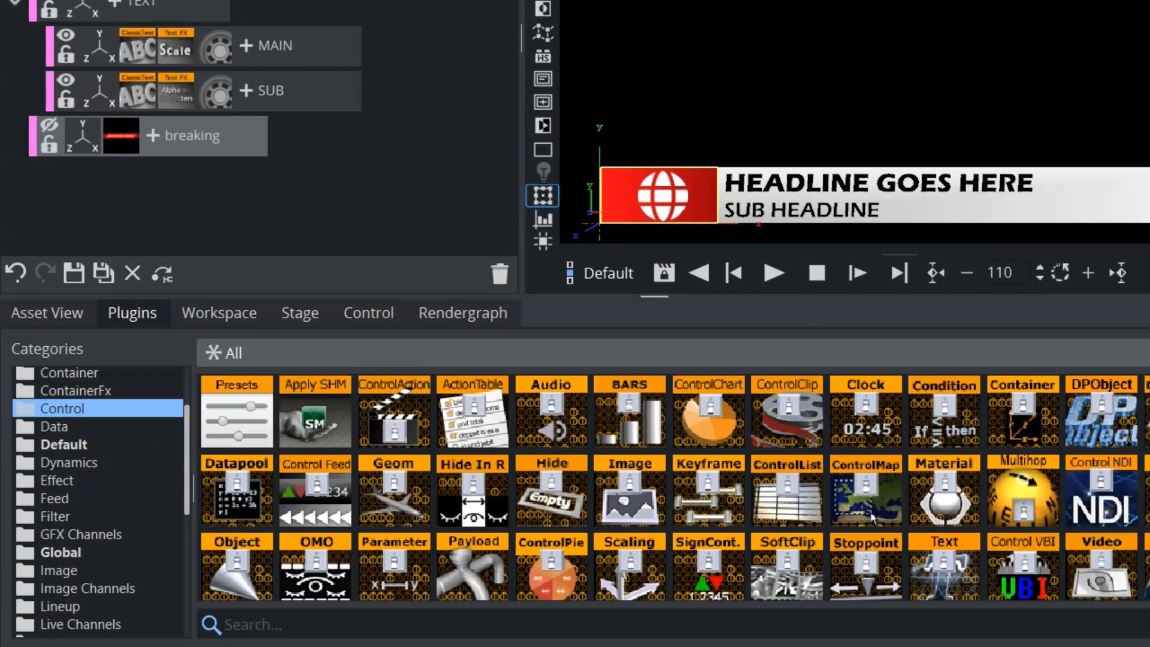
pyautogui.scroll(-2, 674, 488)
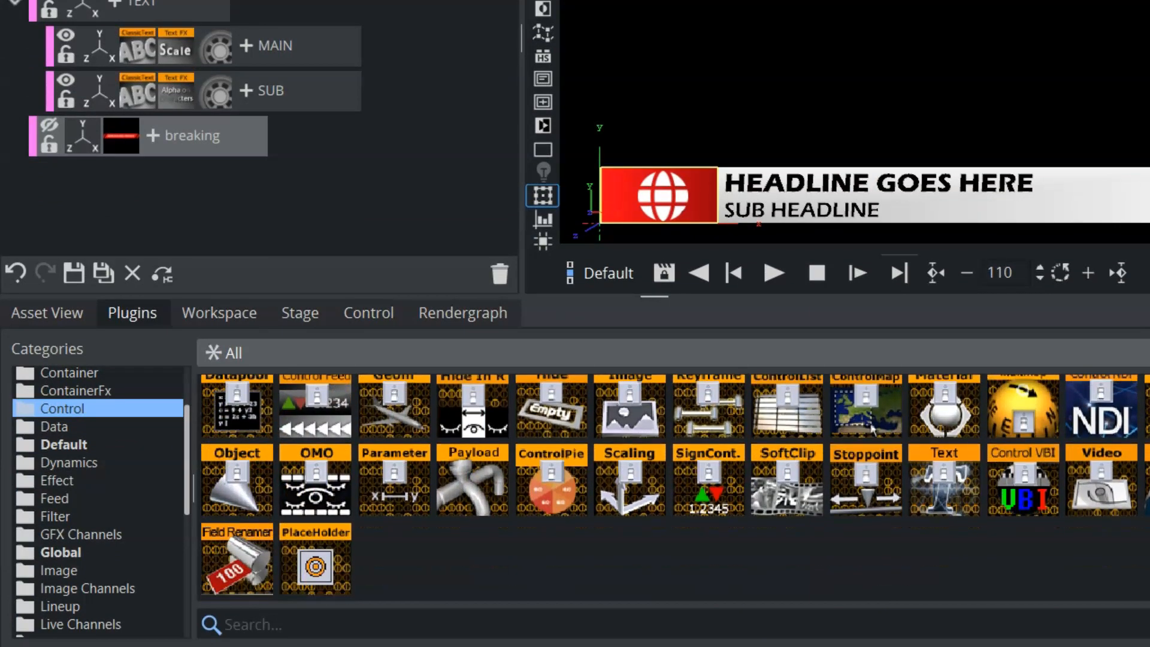
pyautogui.scroll(1, 674, 488)
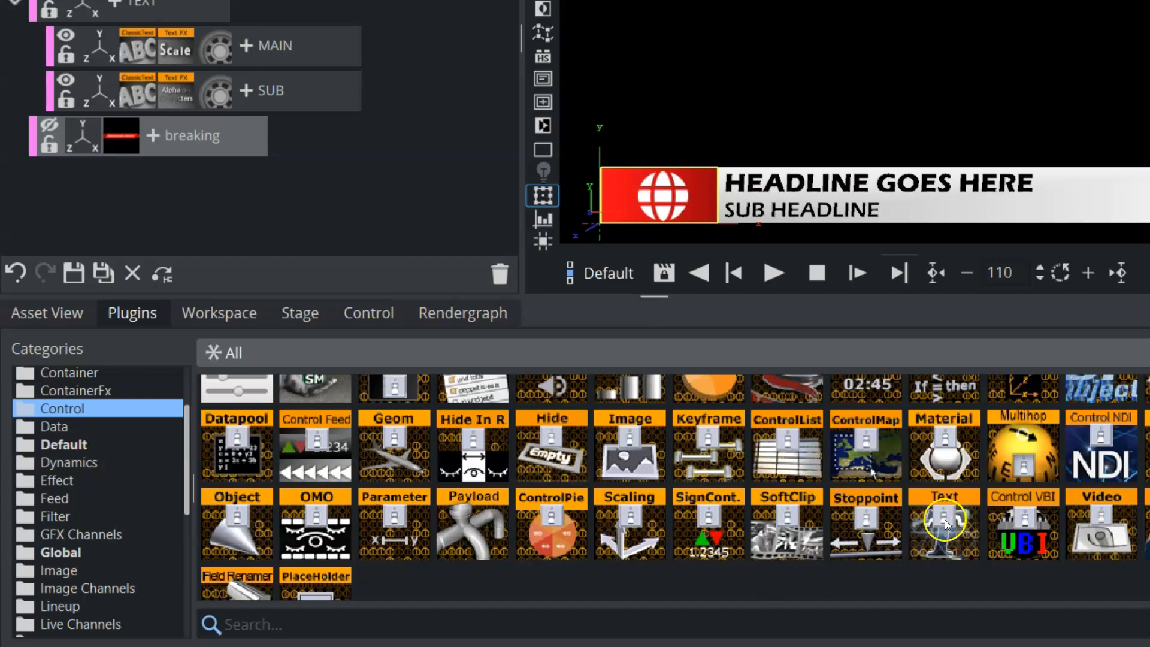
# Add the Text control plugin to the MAIN container and open its Control Text settings at the field identifier.
pyautogui.moveTo(933, 523); pyautogui.dragTo(295, 282)
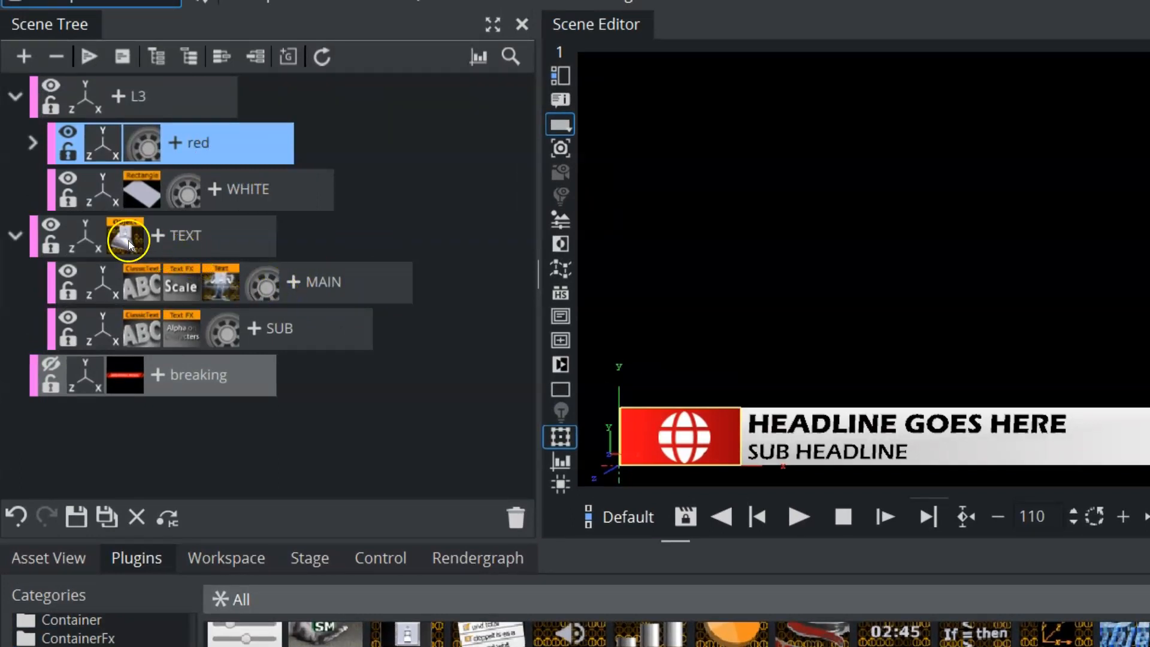
pyautogui.click(219, 291)
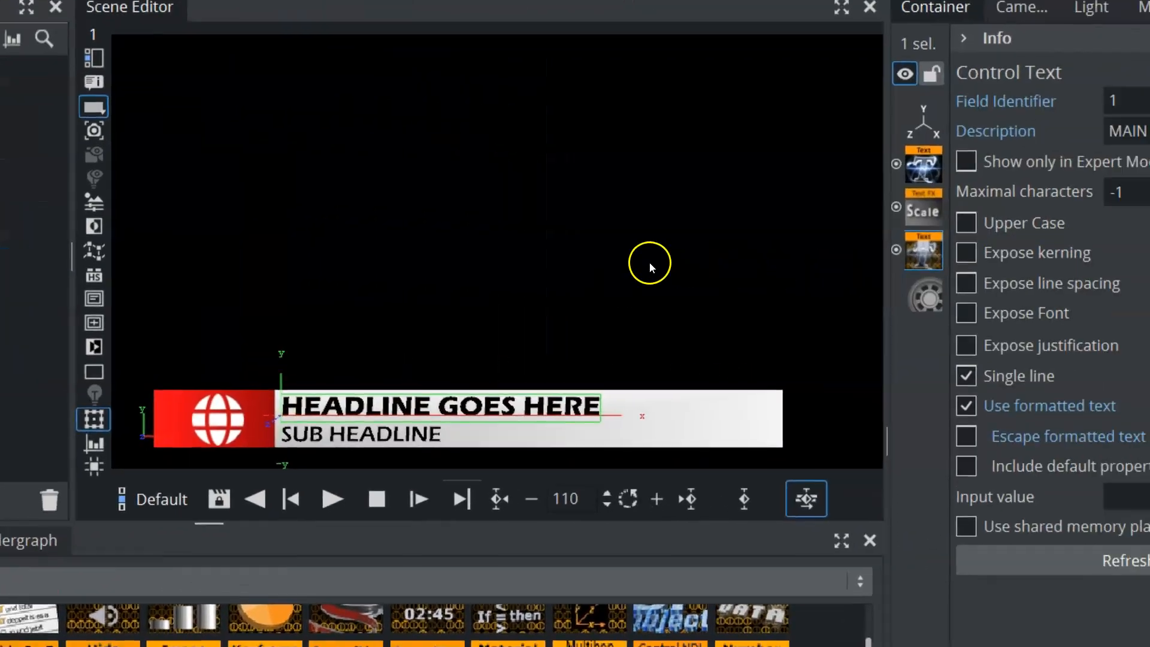
pyautogui.click(1146, 100)
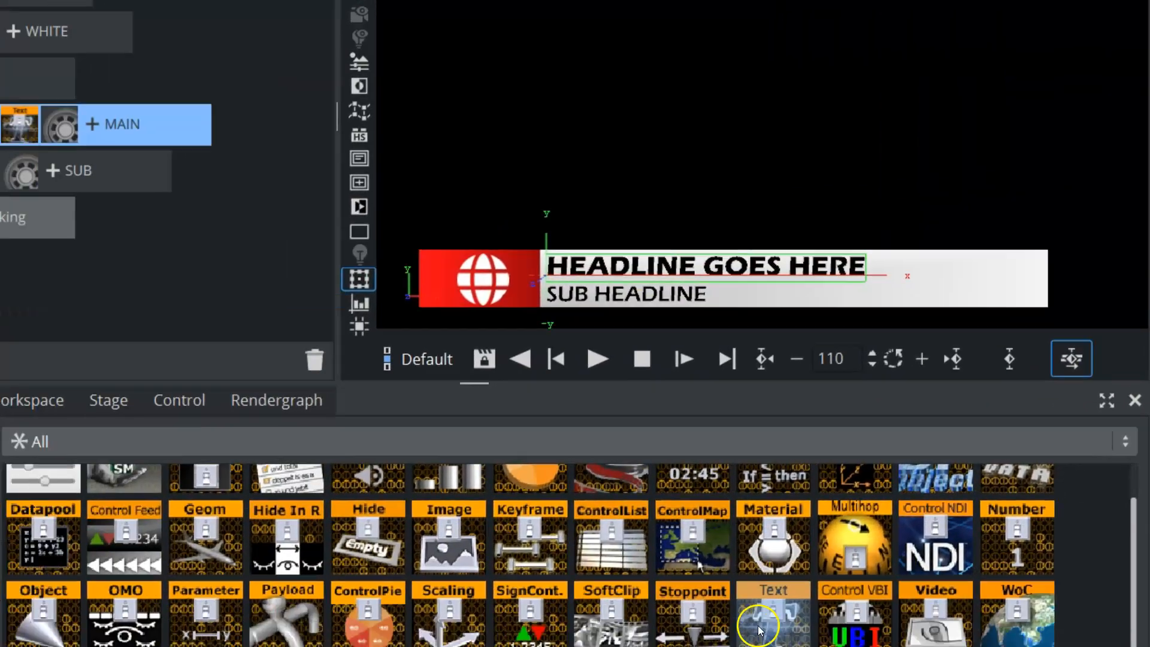
# Add the Text control plugin to the SUB container with field identifier 2, and save the scene.
pyautogui.moveTo(758, 626); pyautogui.dragTo(171, 112)
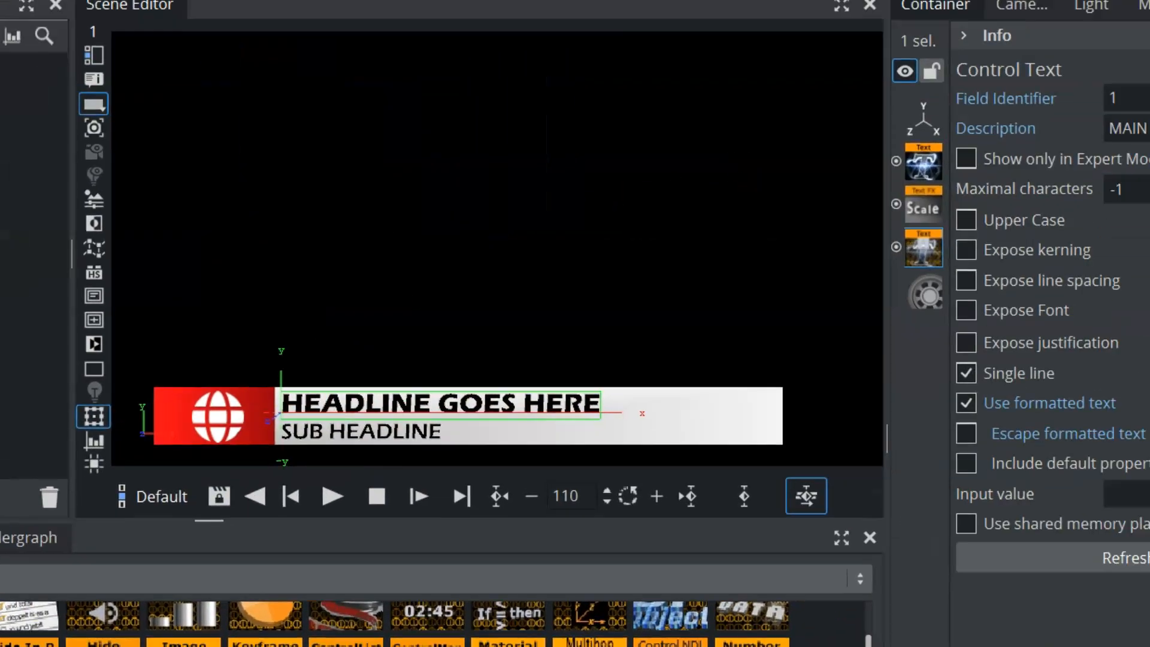
pyautogui.click(231, 111)
pyautogui.doubleClick(967, 167)
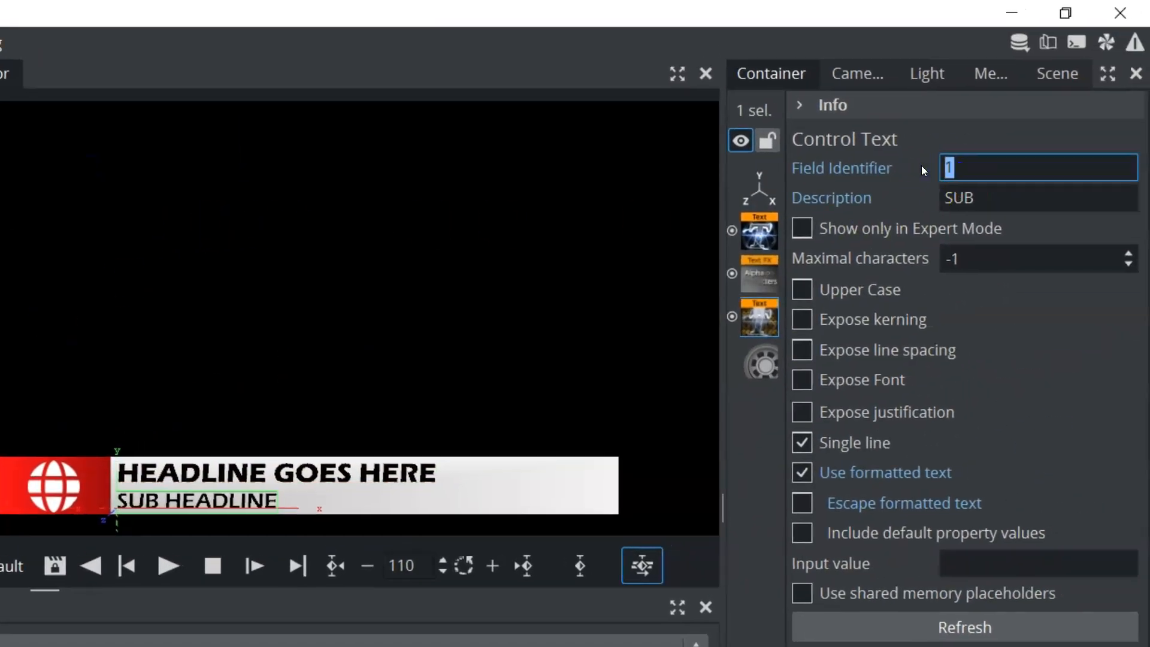
pyautogui.click(1022, 320)
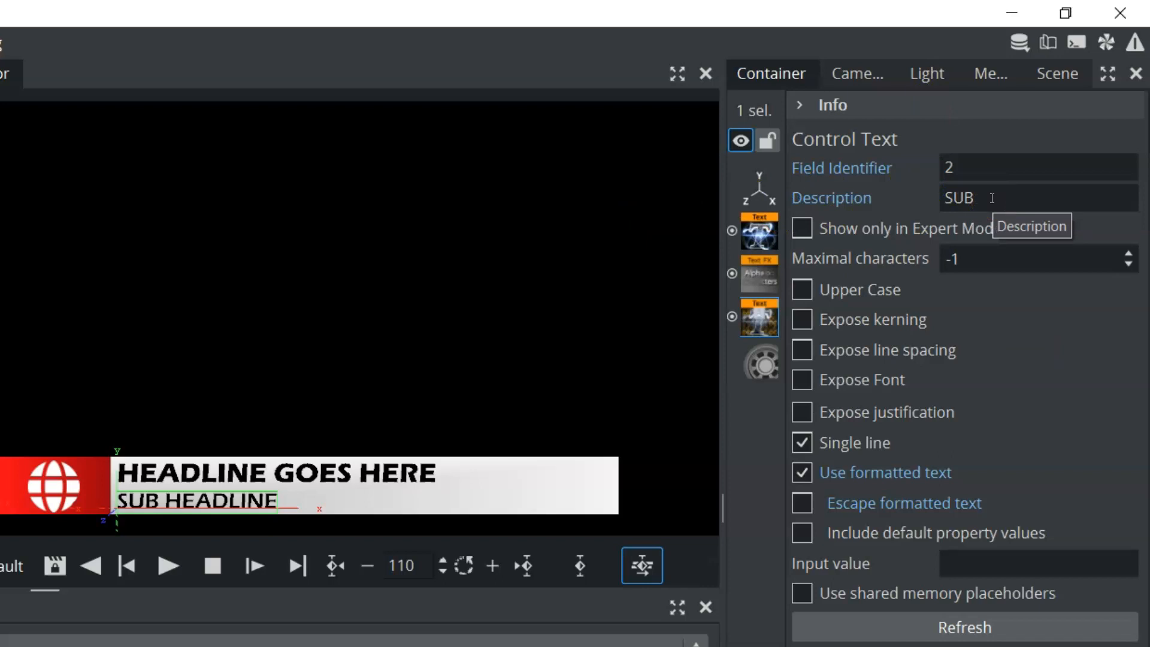
pyautogui.click(990, 198)
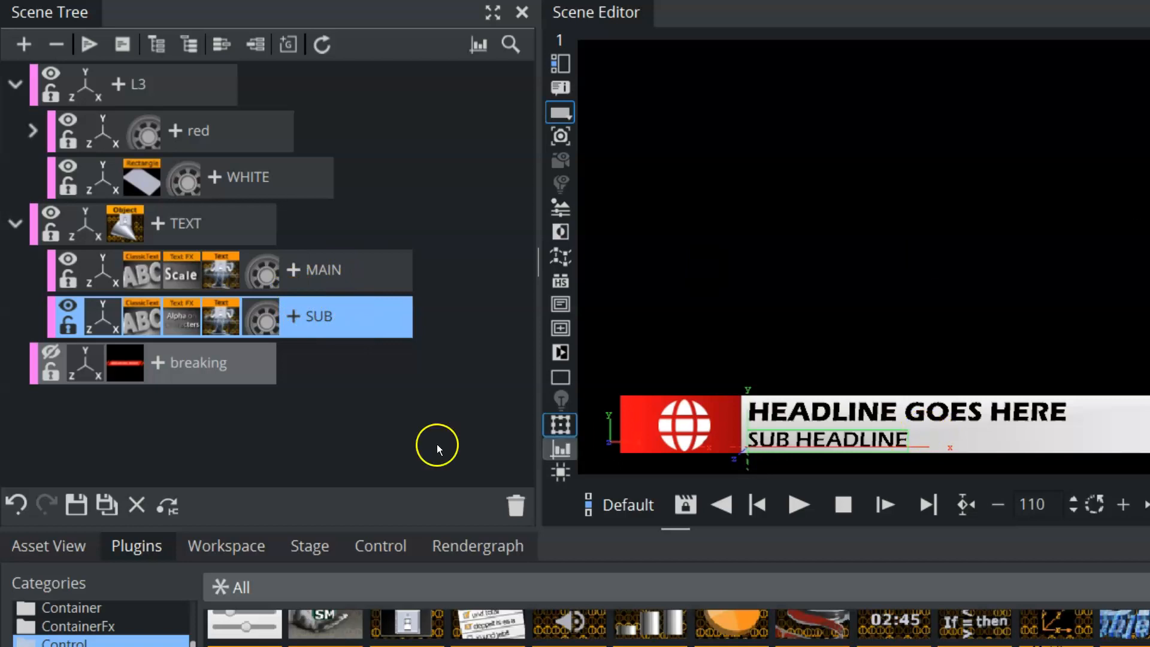
pyautogui.click(71, 507)
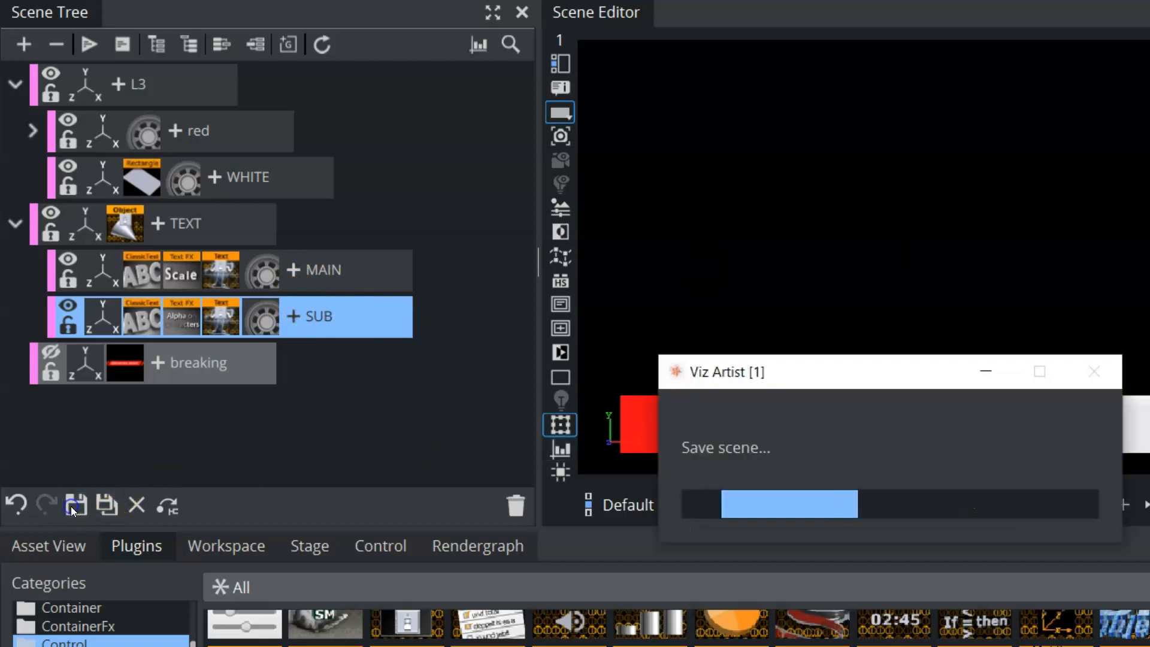